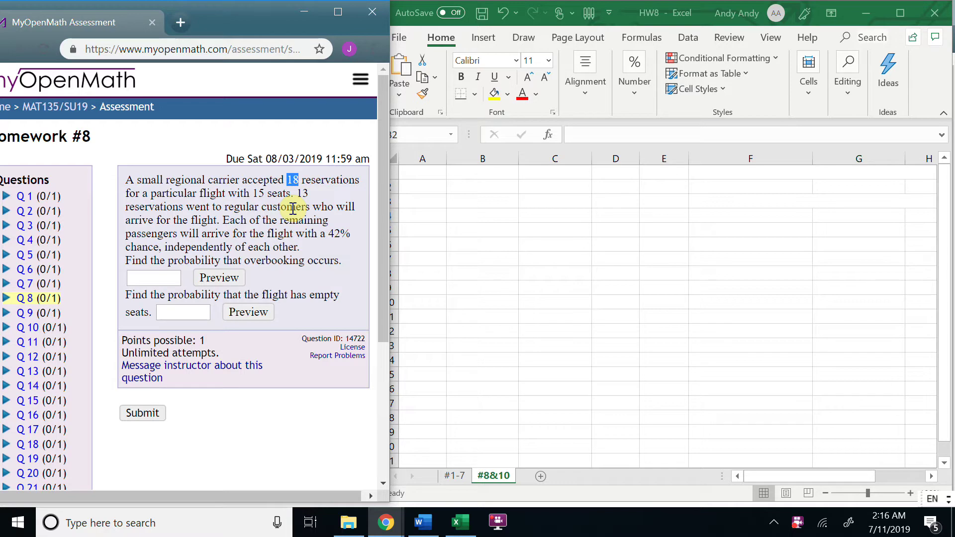
Step: Using the reservation figures in question 8, switch to Excel and enter 18-13 in cell B2 and 5 reservations in C2
{"action": "double_click", "coordinate": [302, 194]}
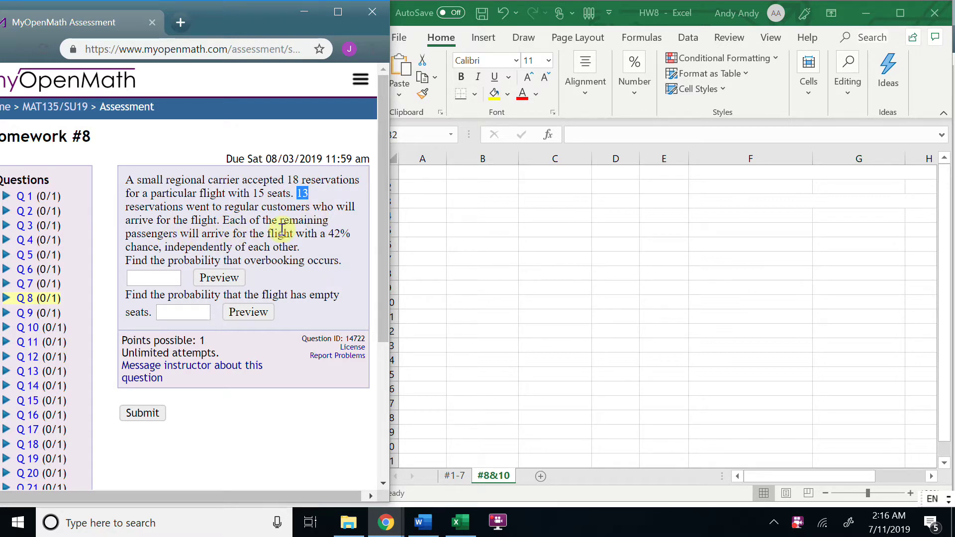
{"action": "left_click_drag", "start_coordinate": [328, 235], "coordinate": [351, 234]}
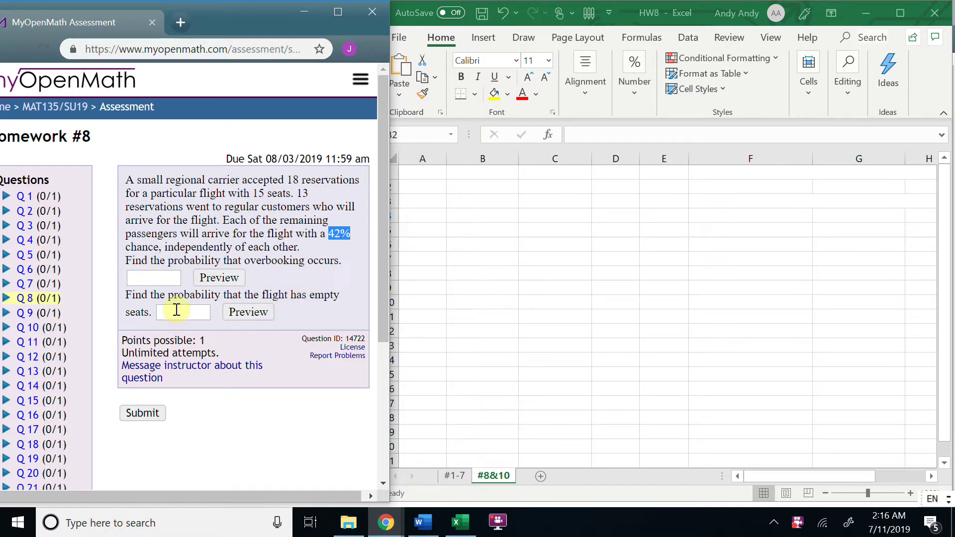
{"action": "left_click", "coordinate": [486, 193]}
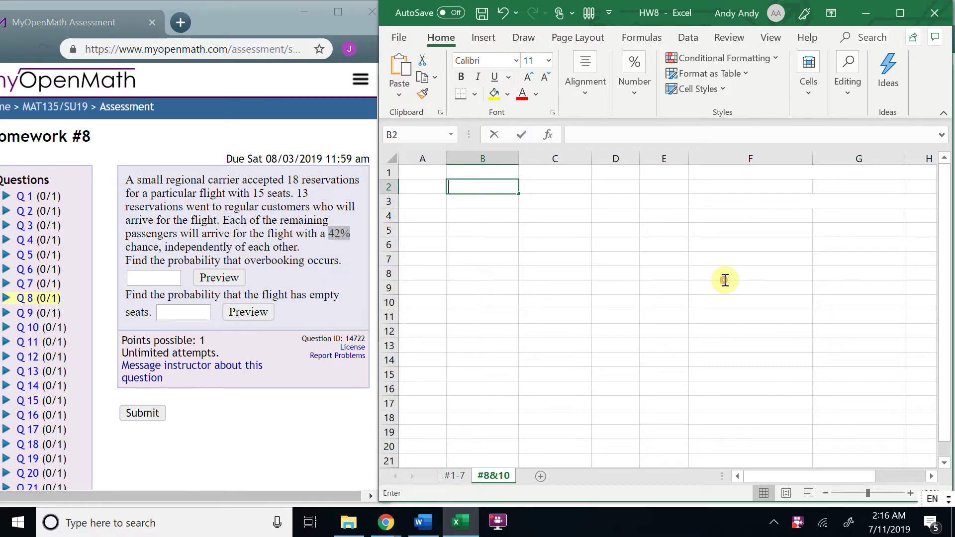
{"action": "type", "text": "18-13"}
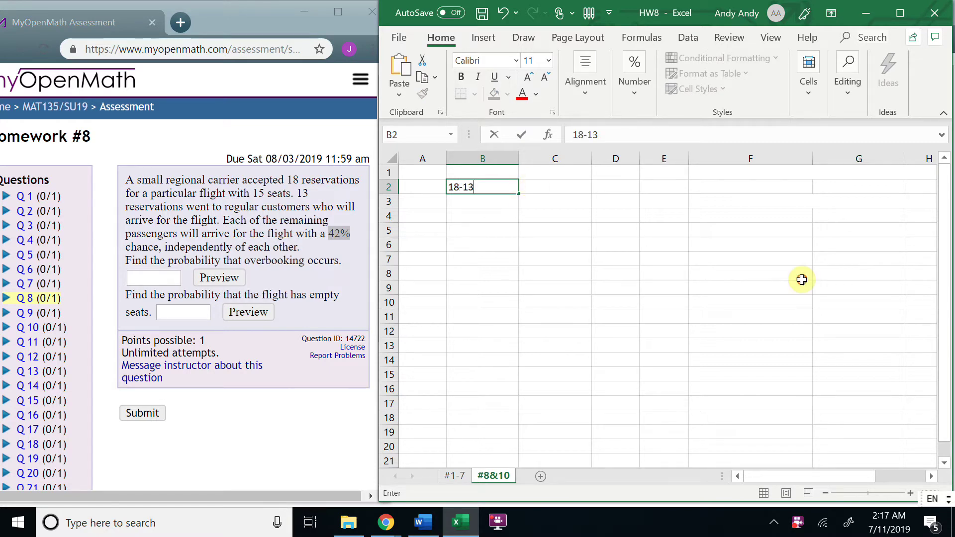
{"action": "key", "text": "Tab"}
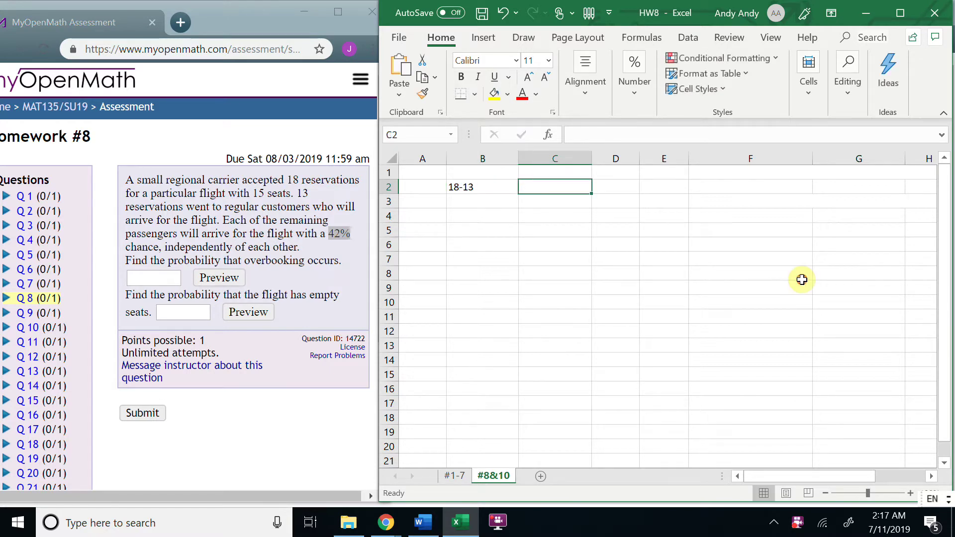
{"action": "type", "text": "5"}
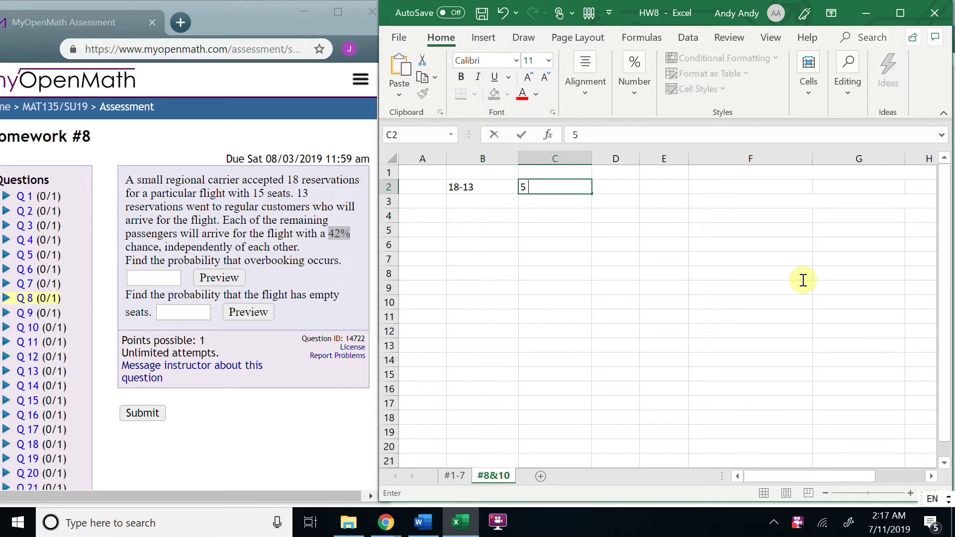
{"action": "type", "text": " reservations"}
Step: Enter 15-13 in cell B3 and 2 seats in cell C3
{"action": "left_click", "coordinate": [484, 200]}
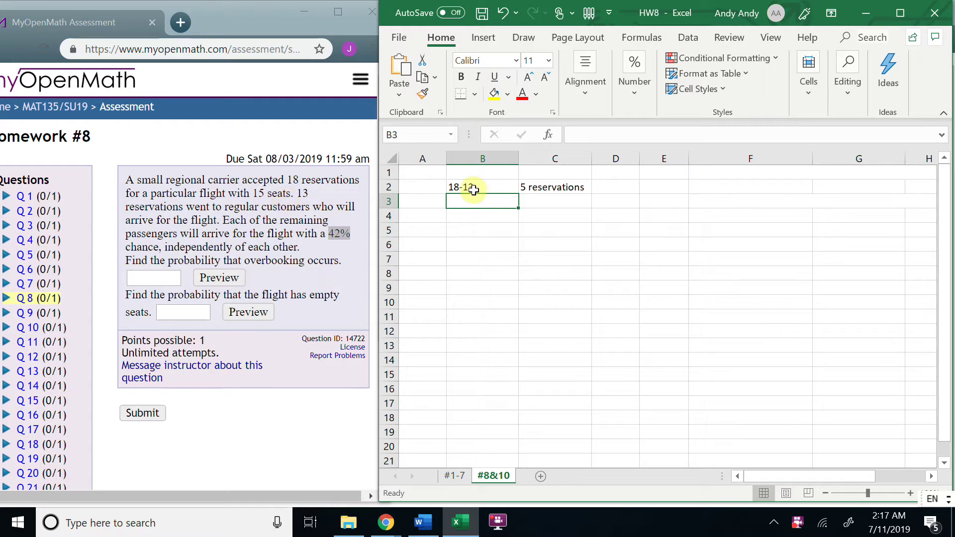
{"action": "type", "text": "15-13"}
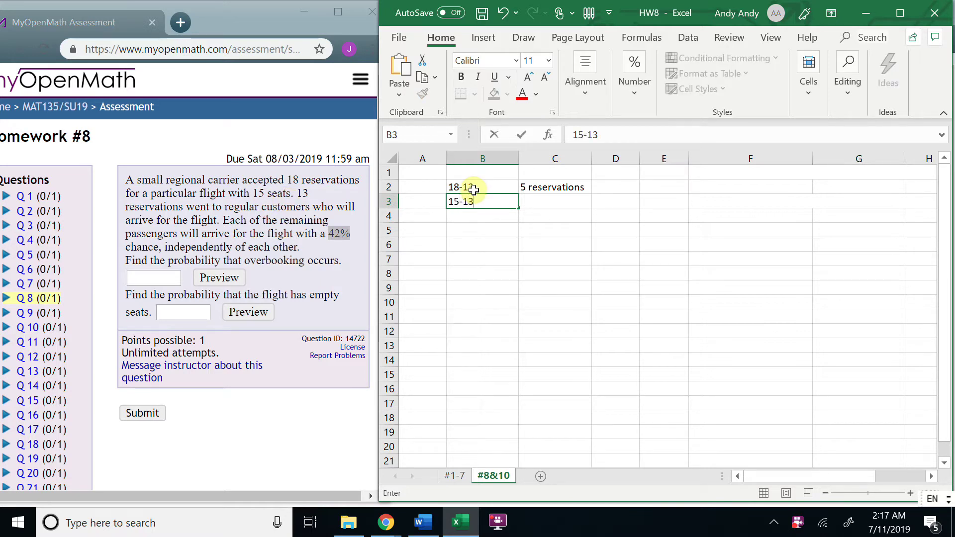
{"action": "left_click", "coordinate": [535, 201]}
{"action": "type", "text": "2"}
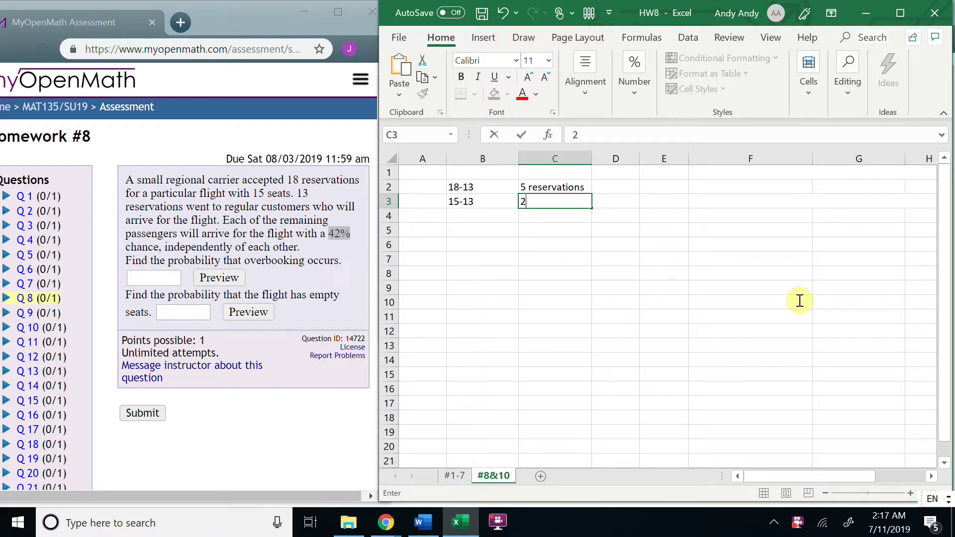
{"action": "type", "text": " seats"}
Step: Fill in row 5 with overbooking in B5, X>=3 or X>2 in C5 and X=3,4,5 in D5
{"action": "left_click", "coordinate": [473, 232]}
{"action": "type", "text": "ov"}
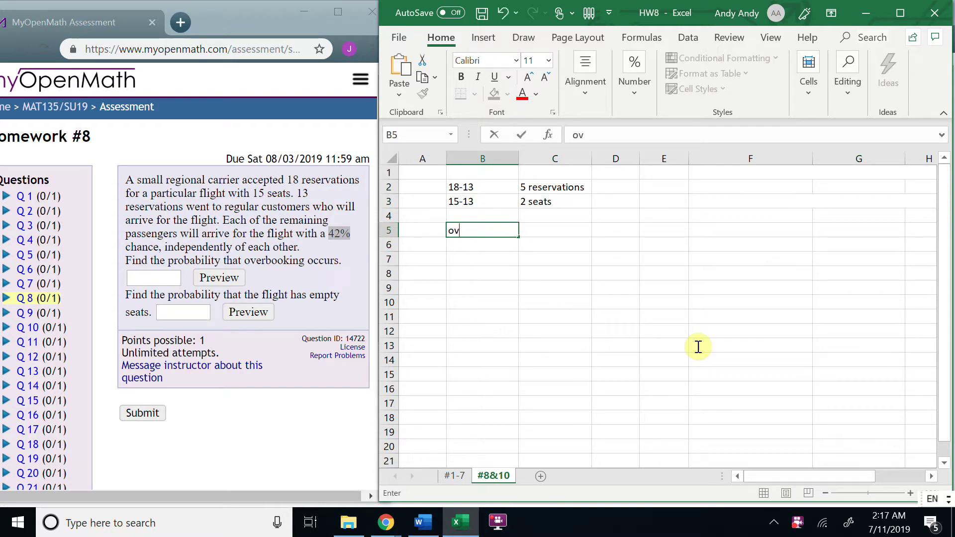
{"action": "type", "text": "erbooking"}
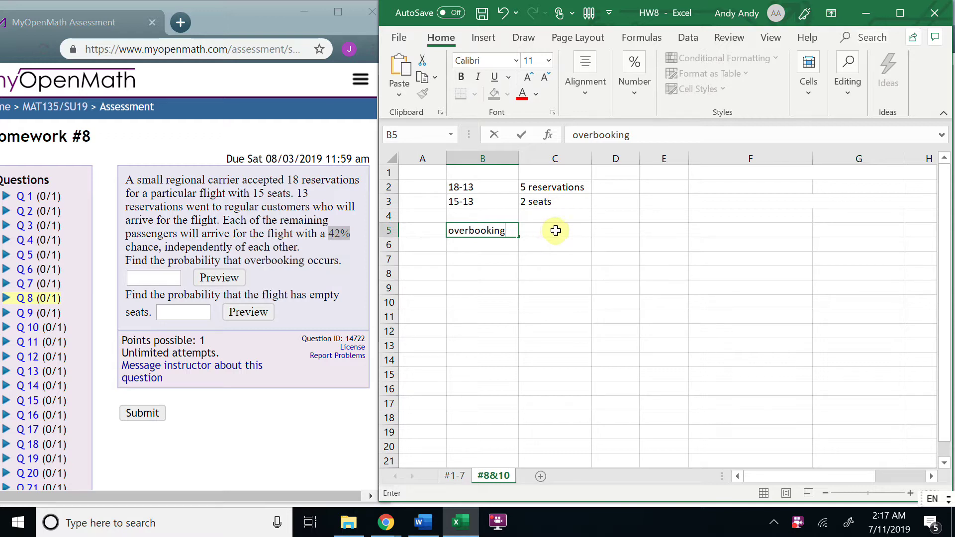
{"action": "key", "text": "Tab"}
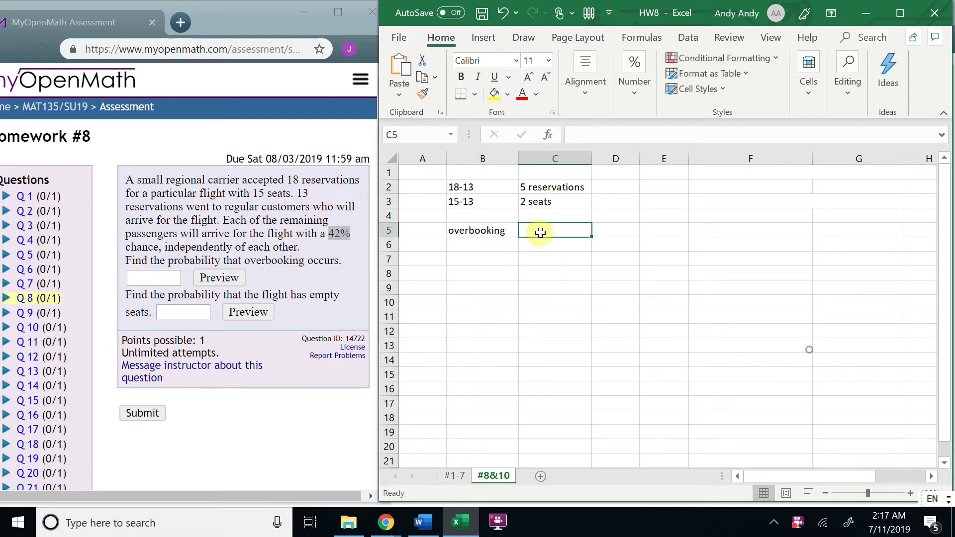
{"action": "key", "text": "BackSpace"}
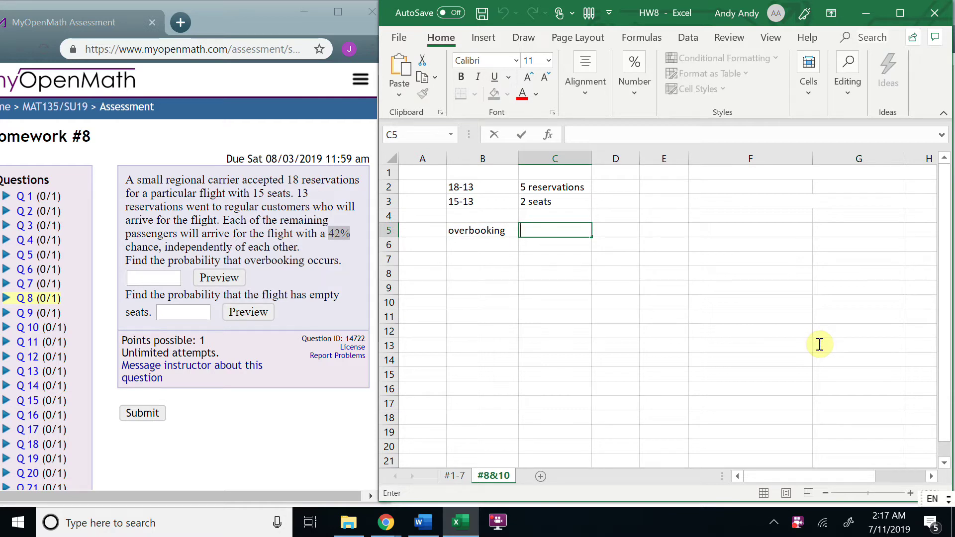
{"action": "type", "text": "X>=3 or X>2"}
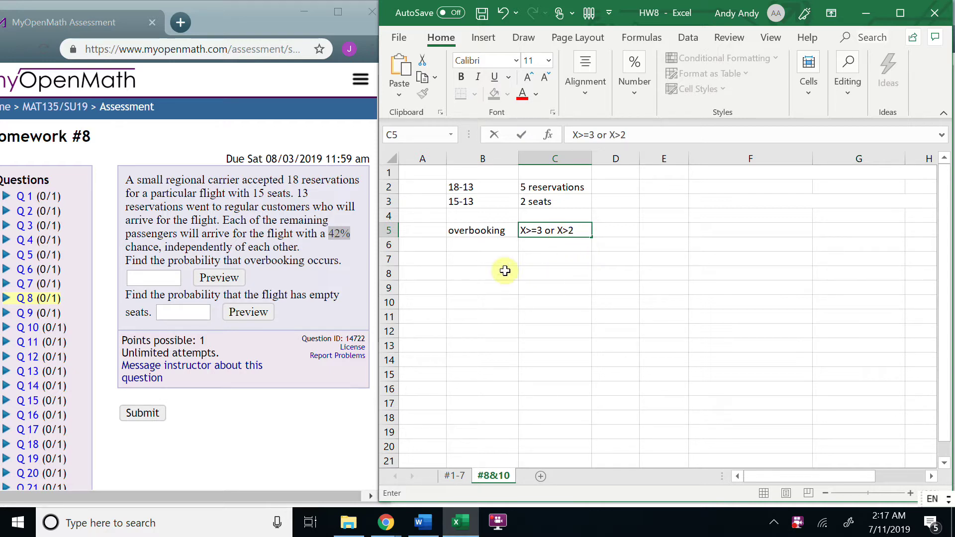
{"action": "left_click", "coordinate": [612, 236]}
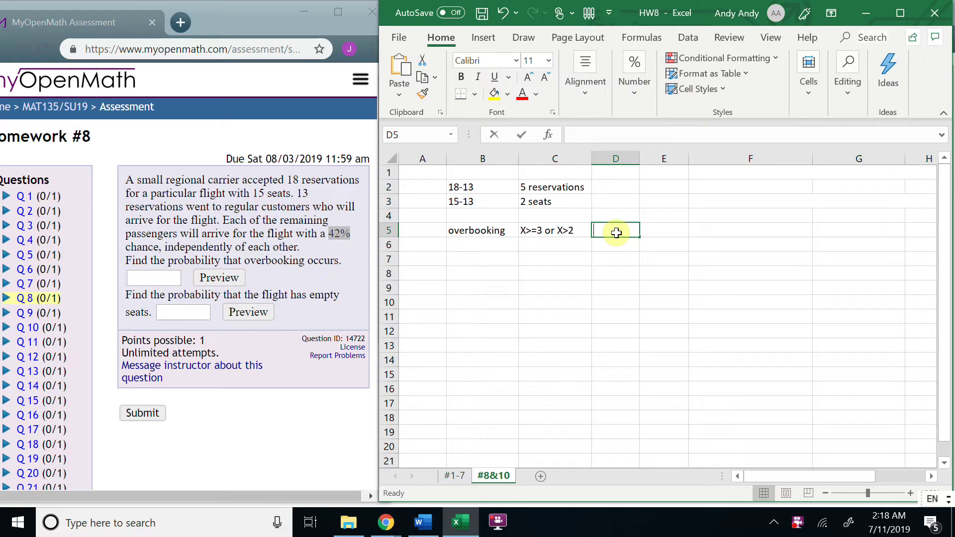
{"action": "type", "text": "X=3,4,5"}
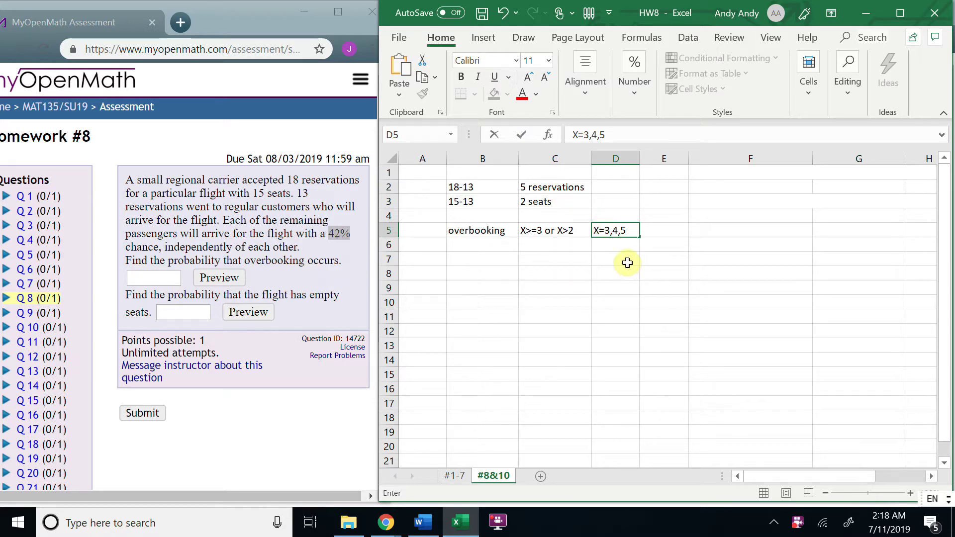
Step: Enter the label Empty seats in cell B6, below the overbooking label
{"action": "left_click", "coordinate": [477, 245]}
{"action": "type", "text": "Empty"}
{"action": "key", "text": "BackSpace"}
{"action": "key", "text": "BackSpace"}
{"action": "type", "text": "ty seats"}
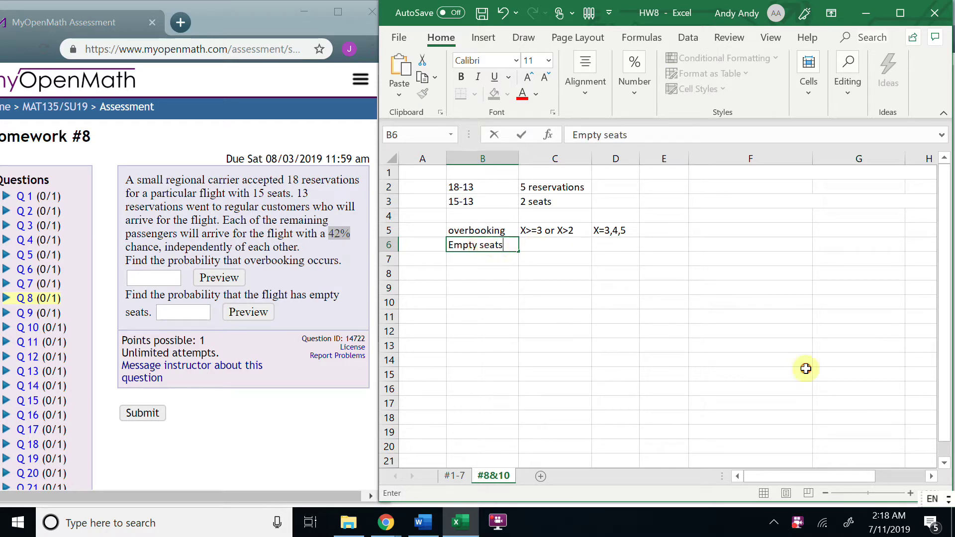
Step: Enter the empty-seats condition X<2 or X<=1 in cell C6
{"action": "left_click", "coordinate": [537, 246]}
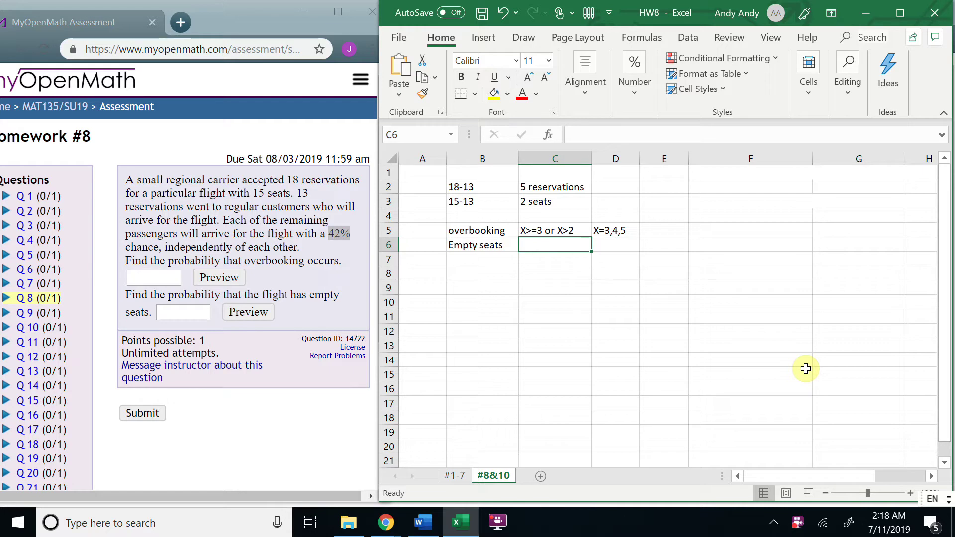
{"action": "type", "text": "X>"}
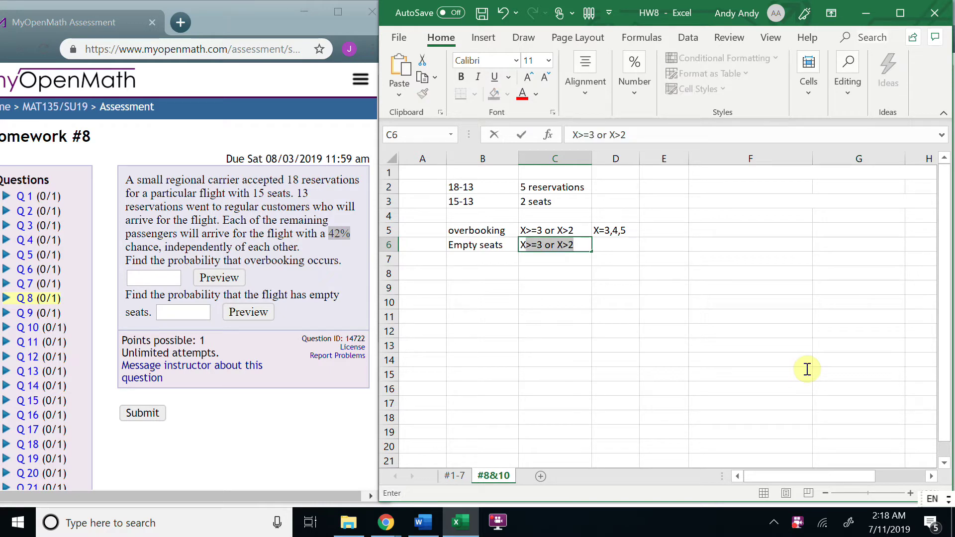
{"action": "key", "text": "BackSpace"}
{"action": "key", "text": "BackSpace"}
{"action": "type", "text": "<"}
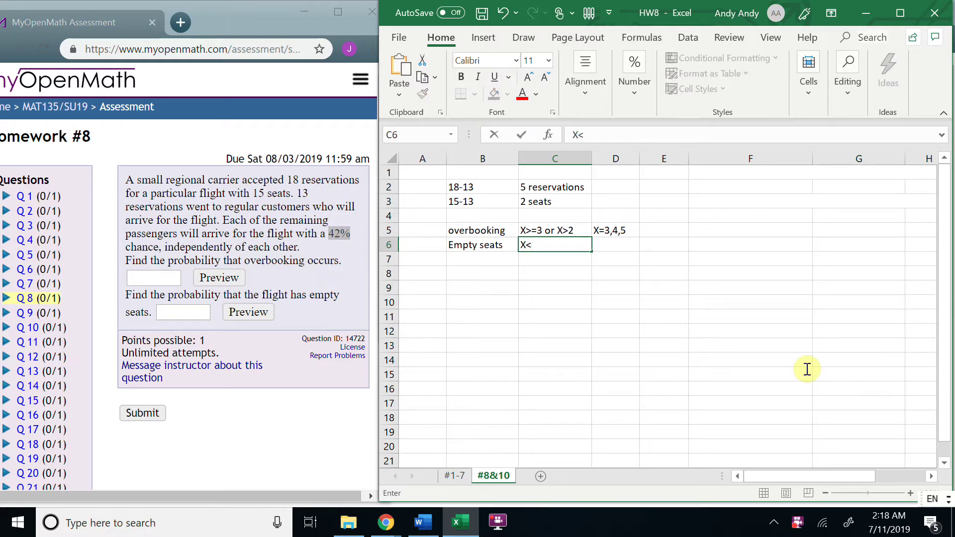
{"action": "type", "text": "3 or X<"}
{"action": "key", "text": "F2"}
{"action": "key", "text": "BackSpace"}
{"action": "type", "text": "2"}
{"action": "left_click", "coordinate": [569, 245]}
{"action": "type", "text": "=1"}
Step: List the possible values for empty seats as X=0,1 in cell D6
{"action": "left_click", "coordinate": [611, 245]}
{"action": "type", "text": "X="}
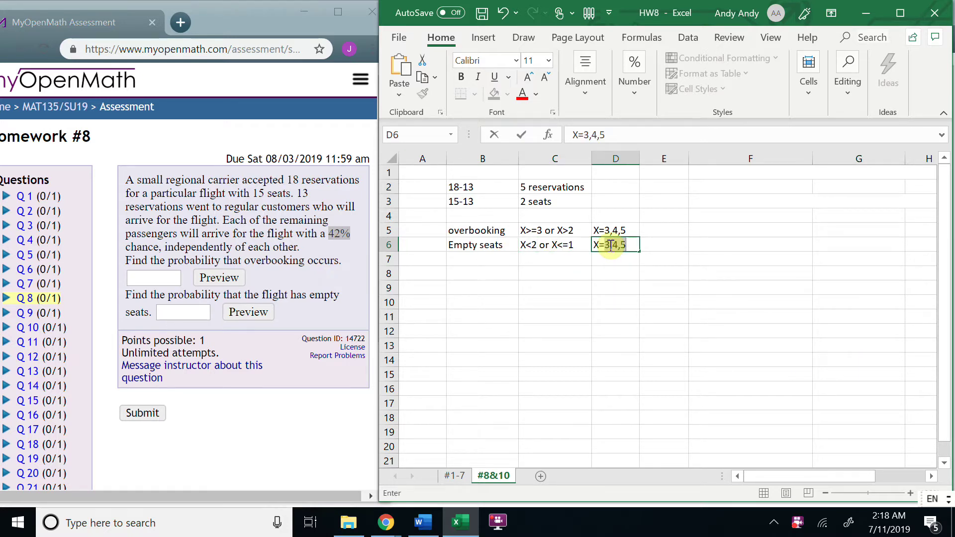
{"action": "type", "text": "0,1"}
Step: Note the binomial parameters as n=5 in cell E2 and p=0.42 in cell F2
{"action": "left_click", "coordinate": [645, 188]}
{"action": "type", "text": "n=5"}
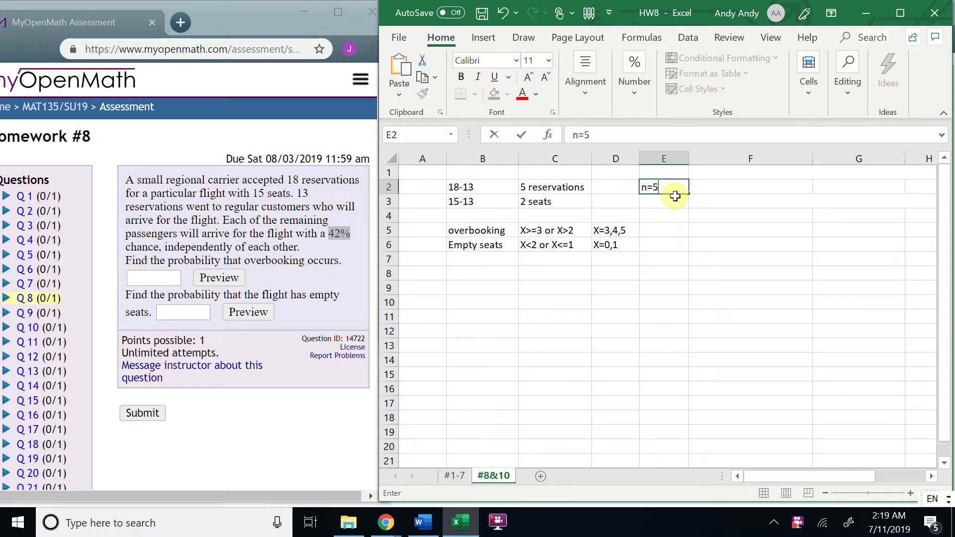
{"action": "left_click", "coordinate": [706, 192]}
{"action": "type", "text": "p"}
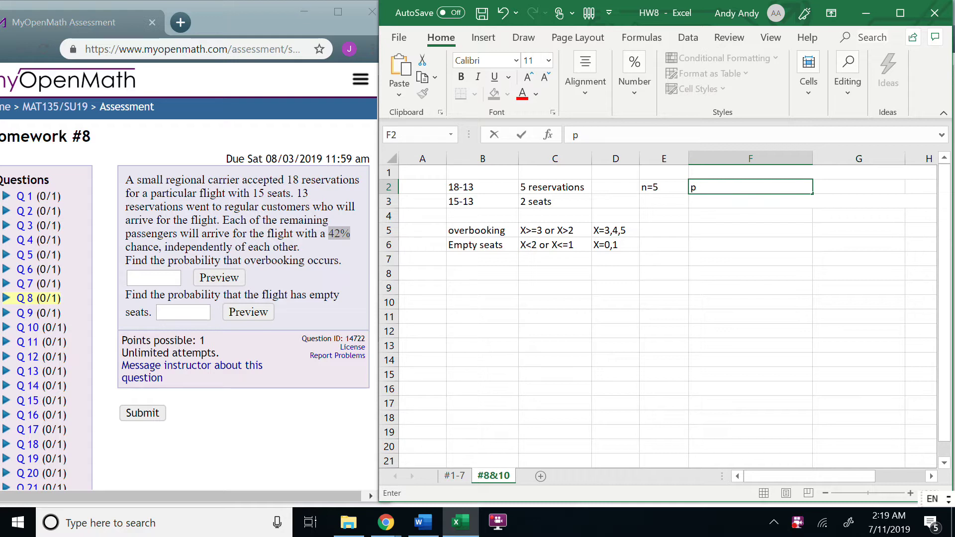
{"action": "type", "text": "=0.42"}
Step: Write the overbooking probability as P(3)+P(4)+P(5) in cell F5, with every P capitalized
{"action": "left_click", "coordinate": [668, 241]}
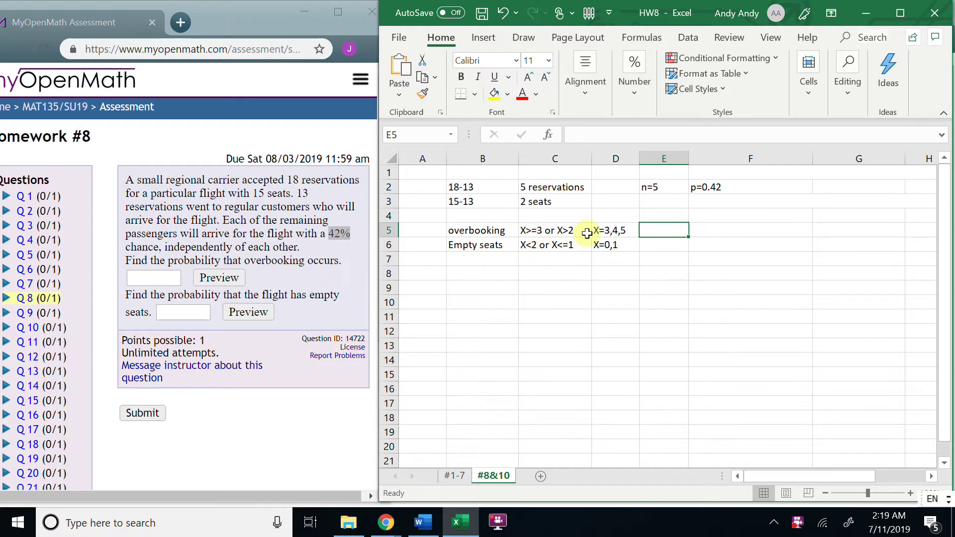
{"action": "double_click", "coordinate": [726, 230]}
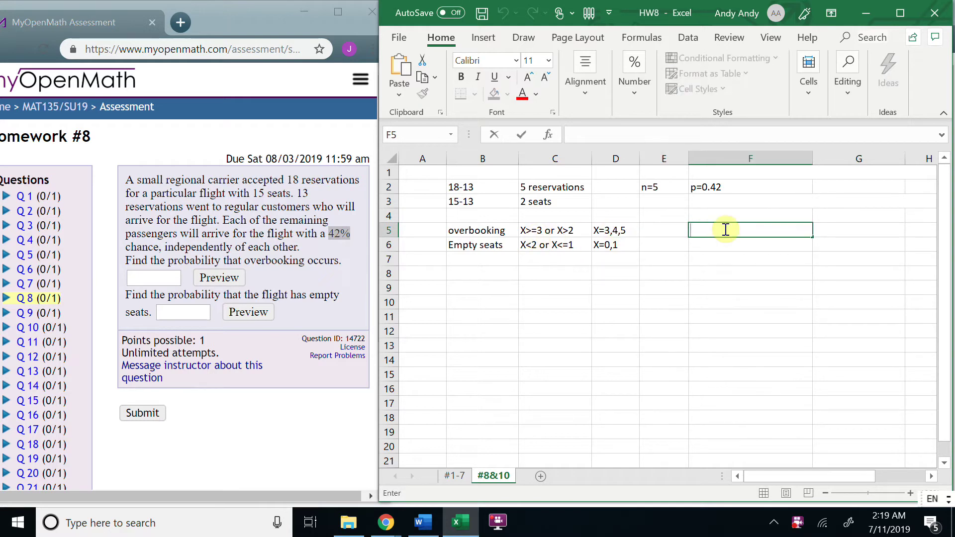
{"action": "type", "text": "p(3)+P(4"}
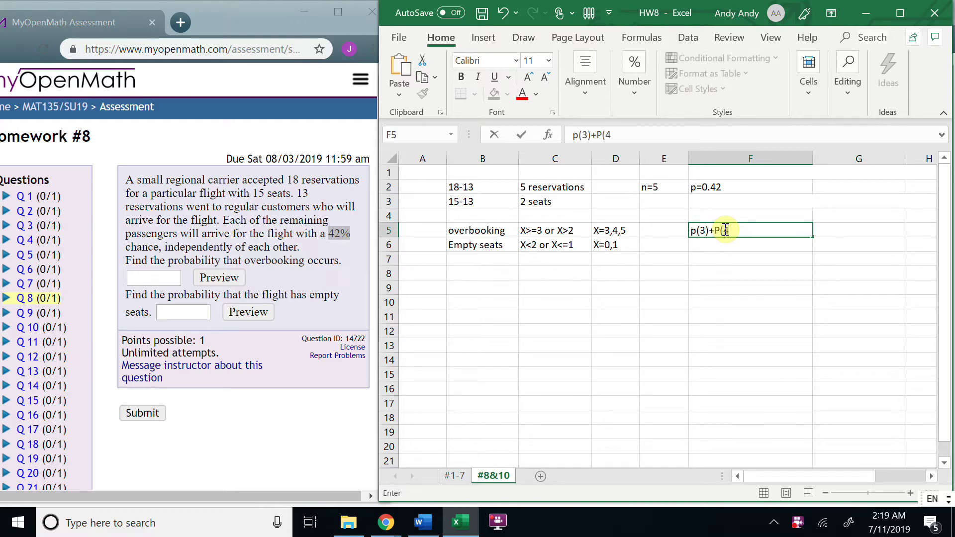
{"action": "type", "text": ")+P(5)"}
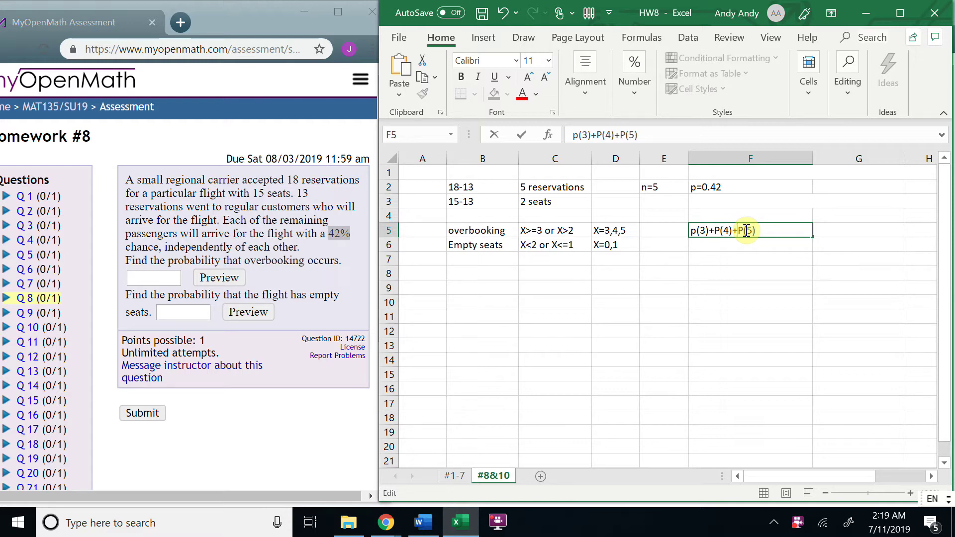
{"action": "left_click", "coordinate": [697, 231]}
{"action": "key", "text": "BackSpace"}
{"action": "type", "text": "P"}
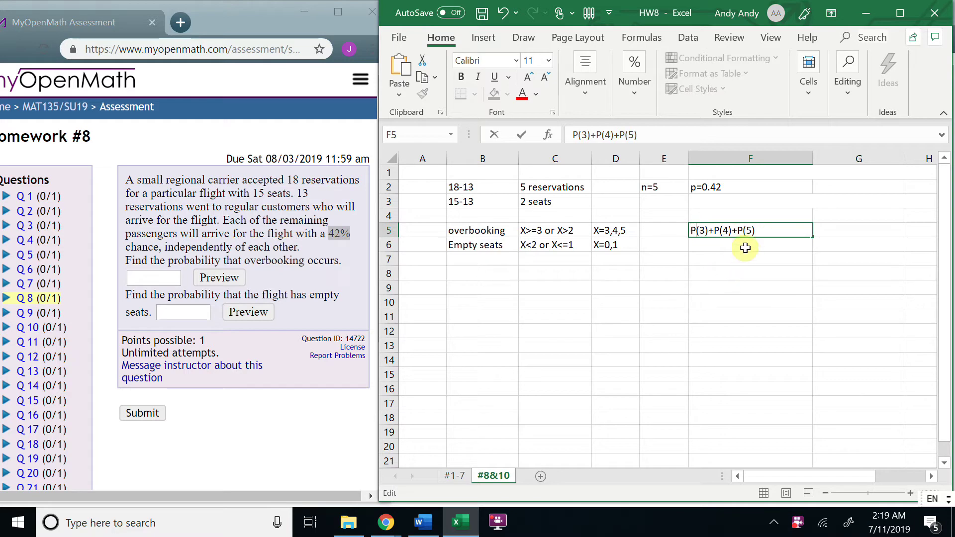
Step: Enter the complement form of the overbooking probability, 1-P(X<=2), in cell G5
{"action": "left_click", "coordinate": [819, 234]}
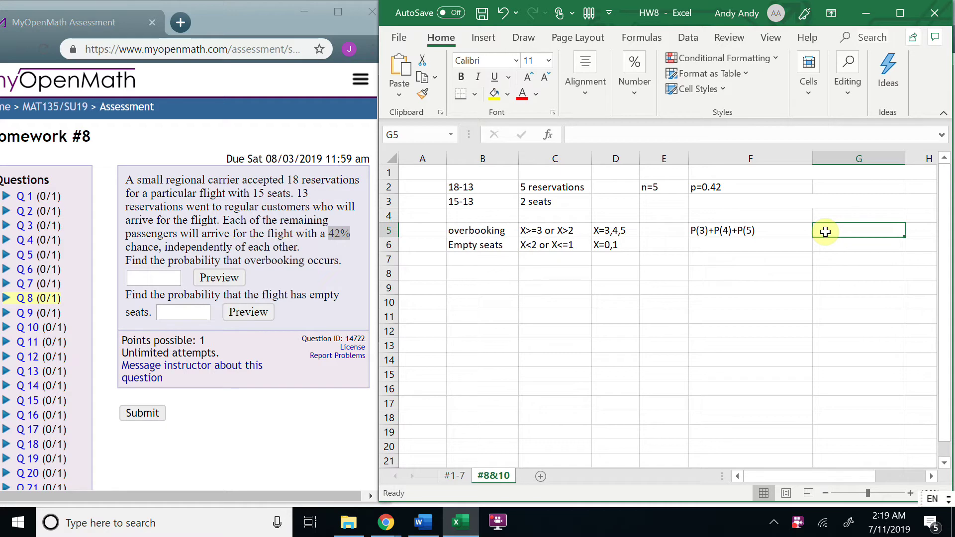
{"action": "type", "text": "1-P"}
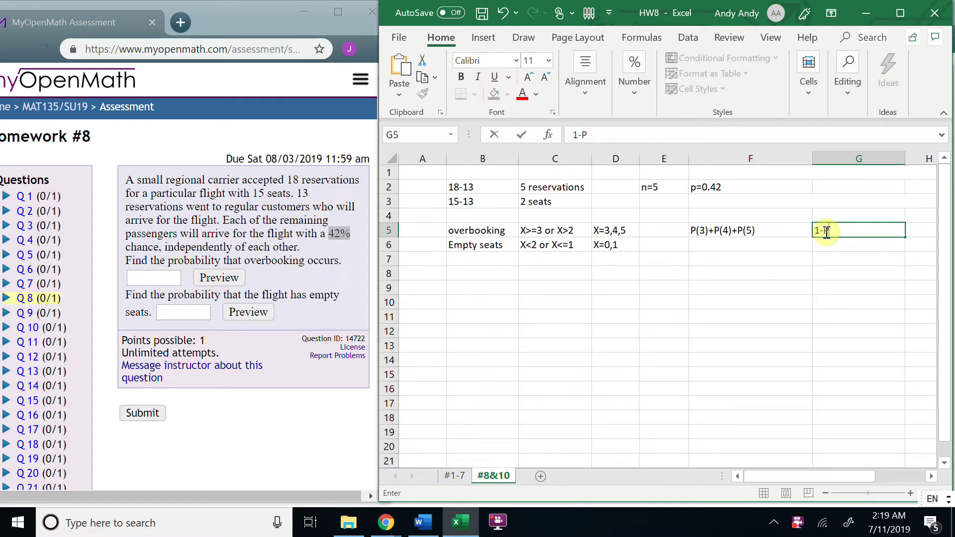
{"action": "type", "text": "(X<=2)"}
Step: Write the empty-seats probability as P(0)+P(1) in cell F6 and as P(X<=1) in cell G6
{"action": "left_click", "coordinate": [704, 244]}
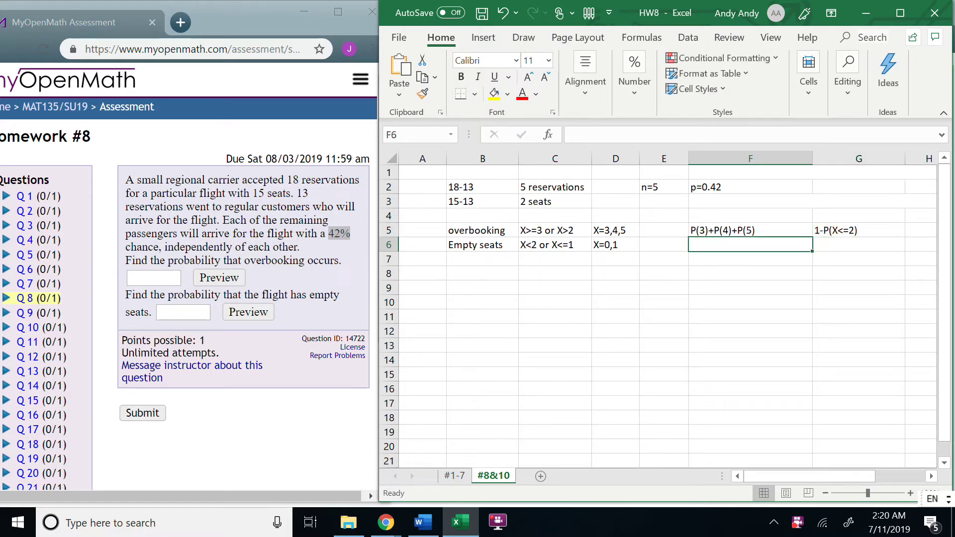
{"action": "type", "text": "P"}
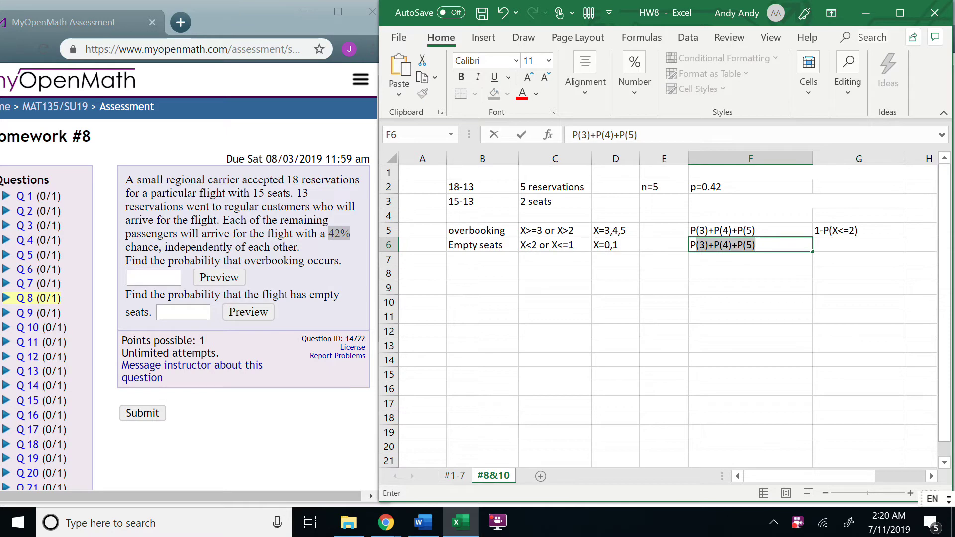
{"action": "type", "text": "(0)"}
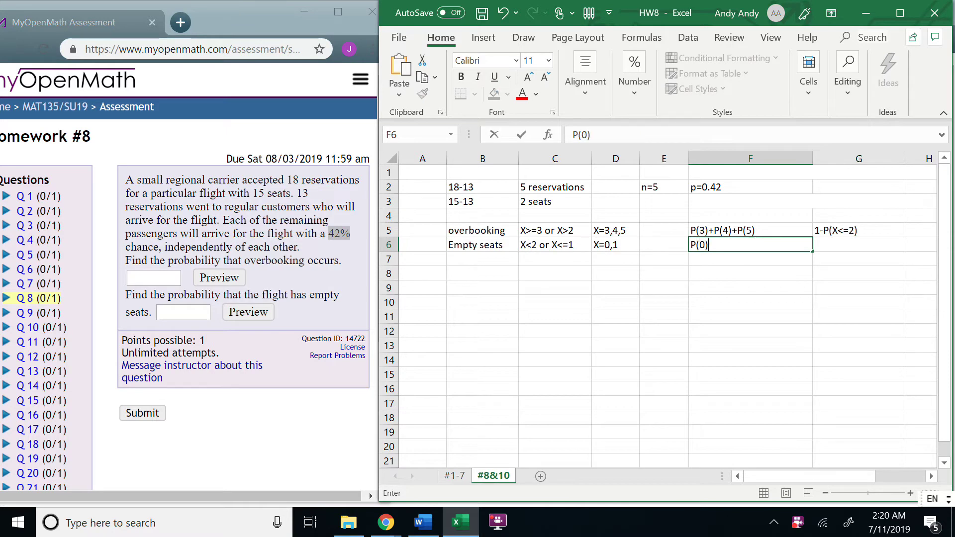
{"action": "type", "text": "+P(1"}
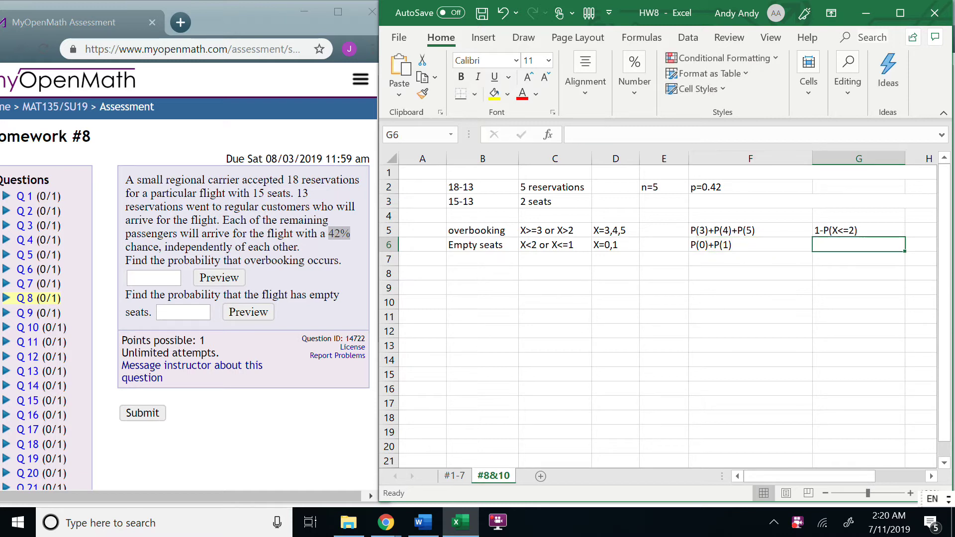
{"action": "type", "text": "P(X"}
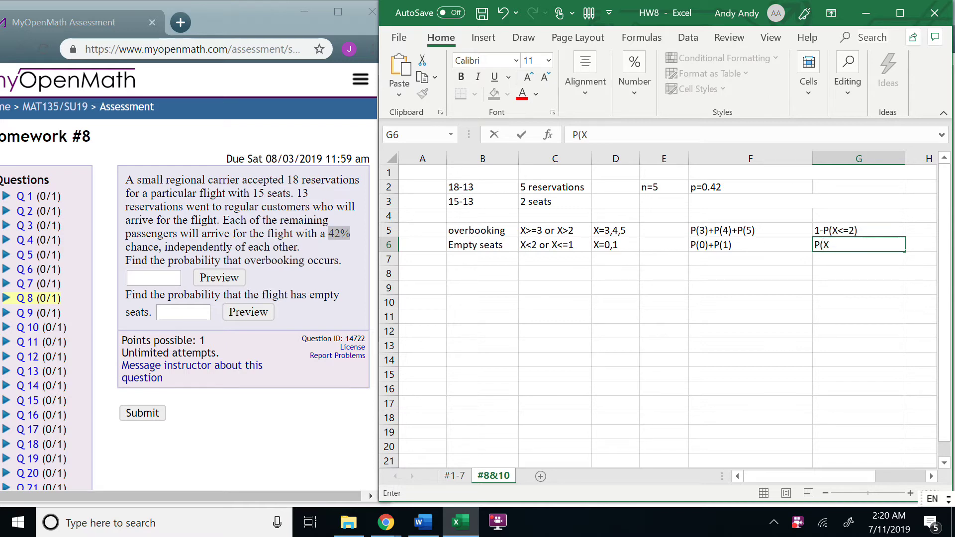
{"action": "type", "text": "<=1)"}
Step: Narrow columns F and G to fit their probability expressions more closely
{"action": "left_click", "coordinate": [811, 201]}
{"action": "left_click_drag", "start_coordinate": [816, 165], "coordinate": [771, 162]}
{"action": "left_click_drag", "start_coordinate": [864, 159], "coordinate": [837, 160]}
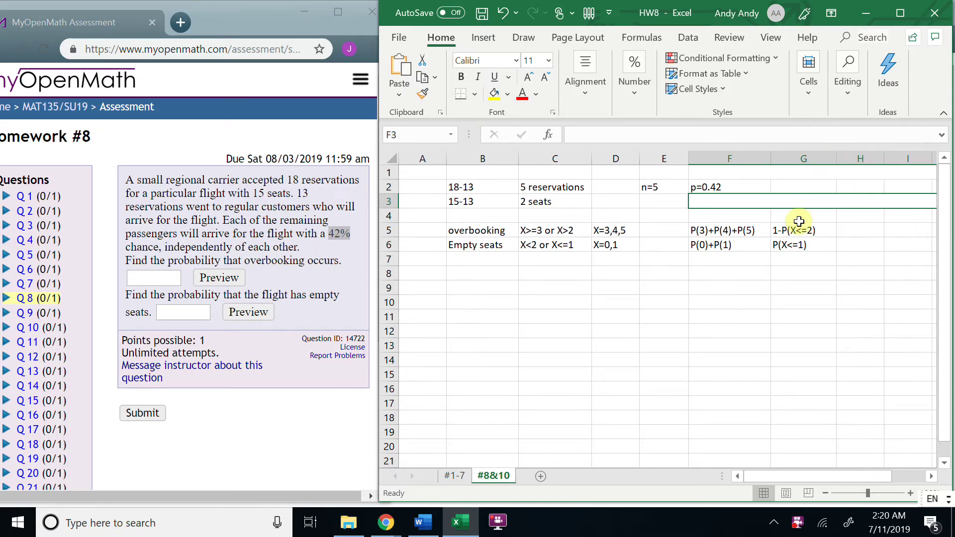
Step: Calculate the overbooking probability in cell H5 with =1-BINOM.DIST(2,5,0.42,TRUE)
{"action": "left_click", "coordinate": [861, 232]}
{"action": "type", "text": "="}
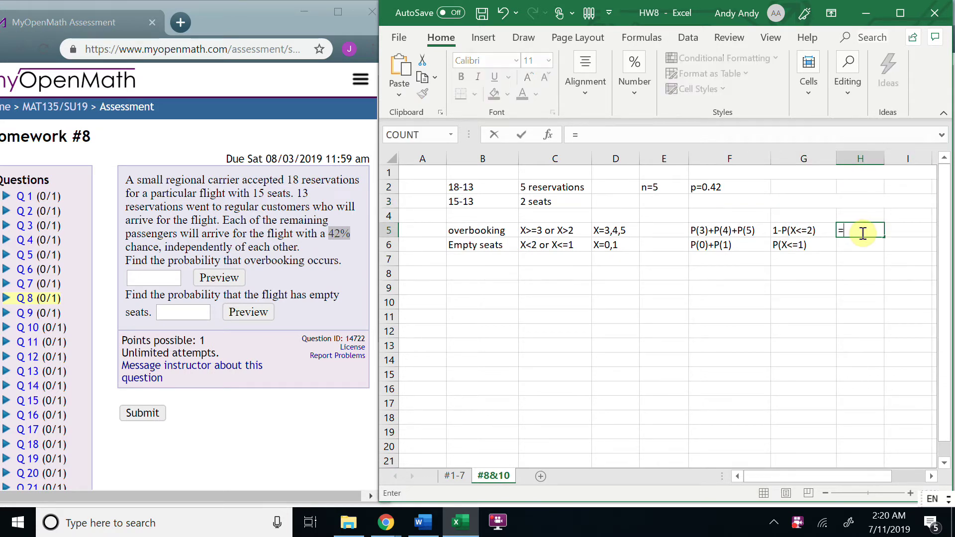
{"action": "type", "text": "1-BON"}
{"action": "key", "text": "BackSpace"}
{"action": "key", "text": "BackSpace"}
{"action": "type", "text": "I"}
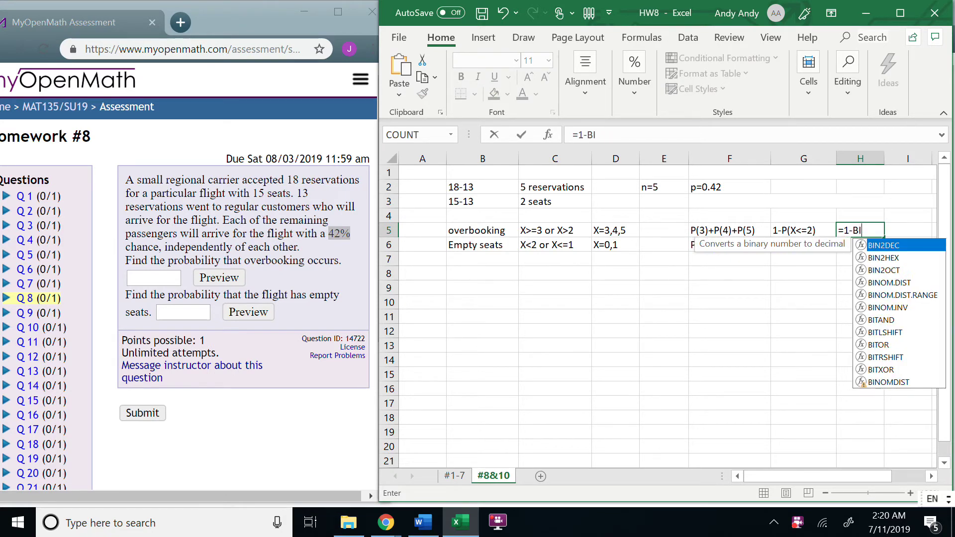
{"action": "type", "text": "NO"}
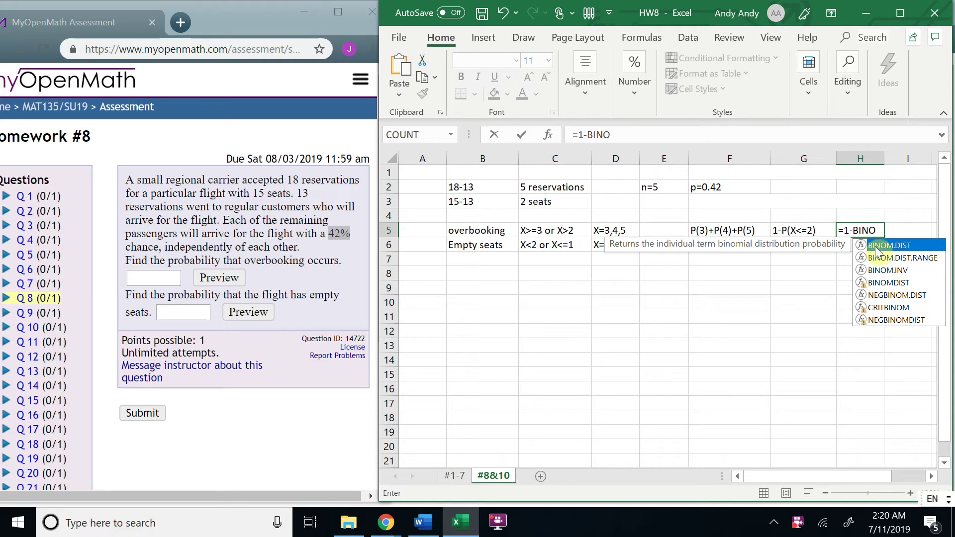
{"action": "key", "text": "Tab"}
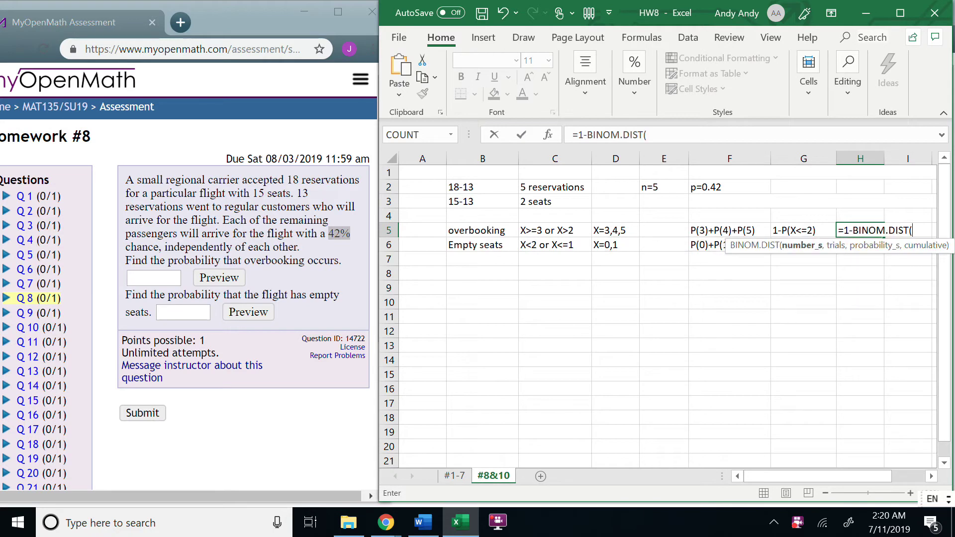
{"action": "type", "text": "2,"}
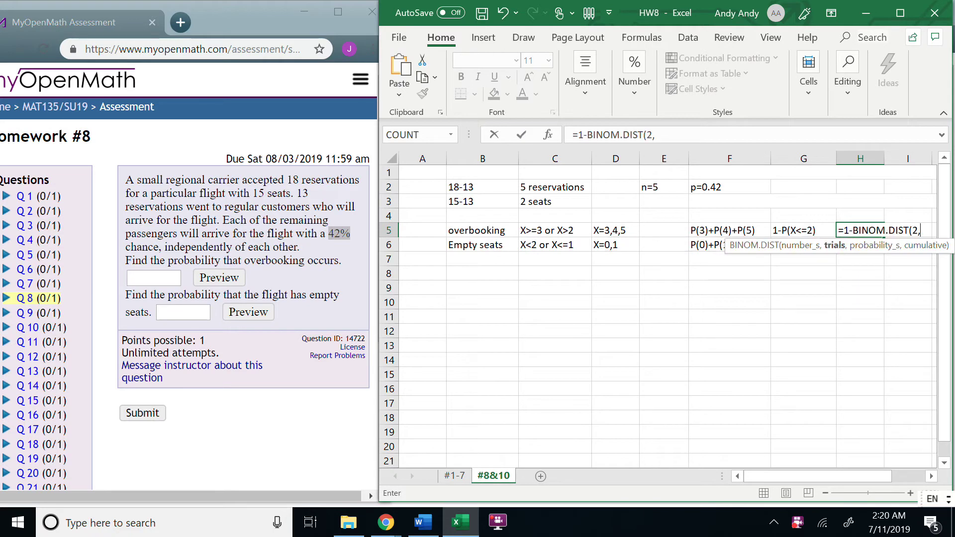
{"action": "type", "text": "5,"}
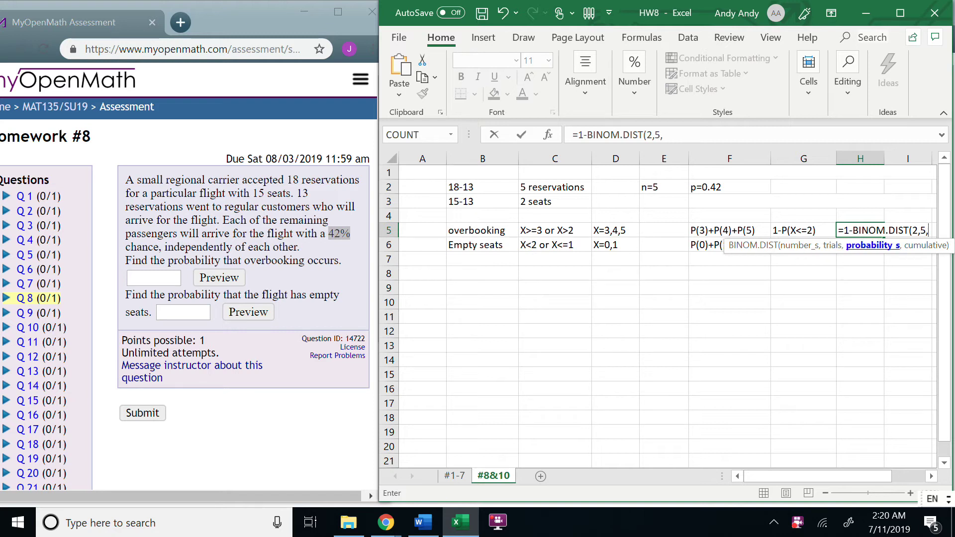
{"action": "type", "text": "0.42,"}
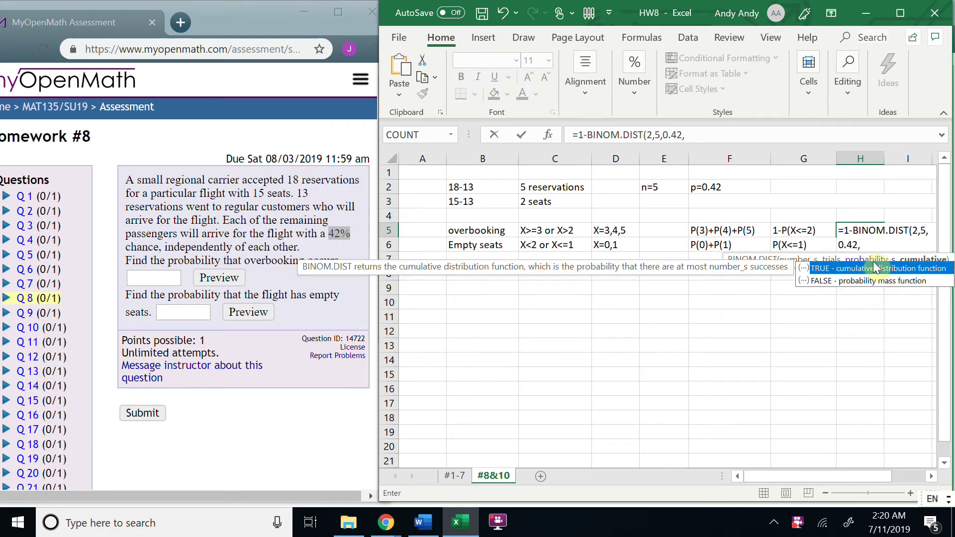
{"action": "double_click", "coordinate": [836, 271]}
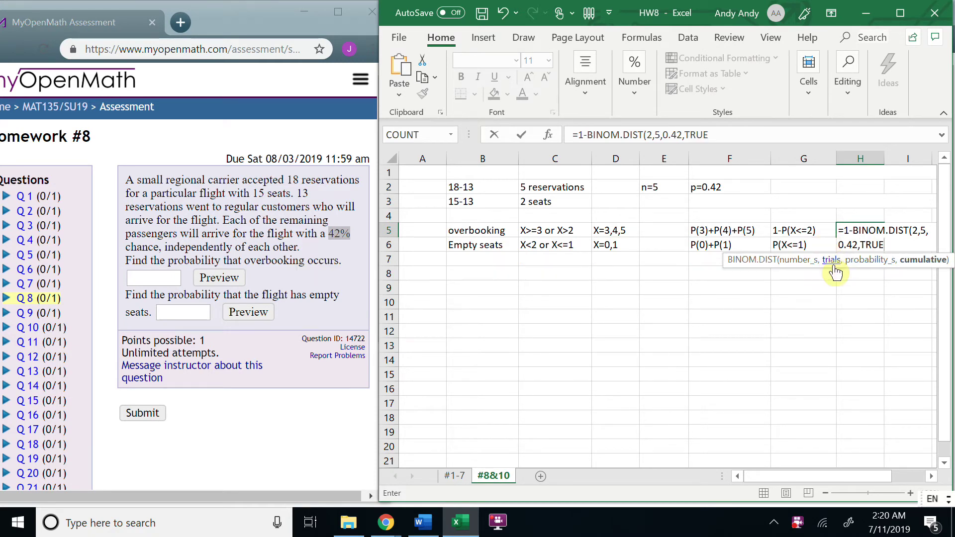
{"action": "type", "text": ")"}
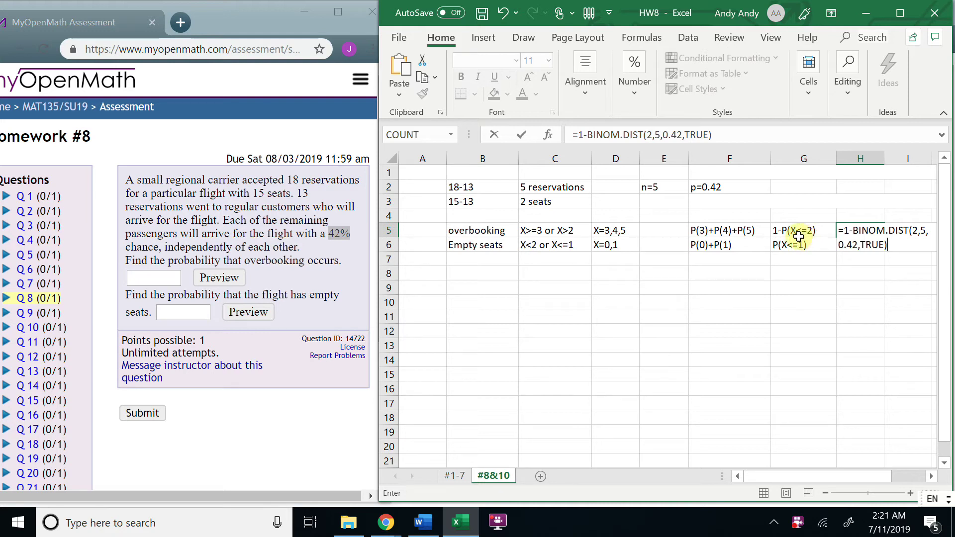
{"action": "key", "text": "Return"}
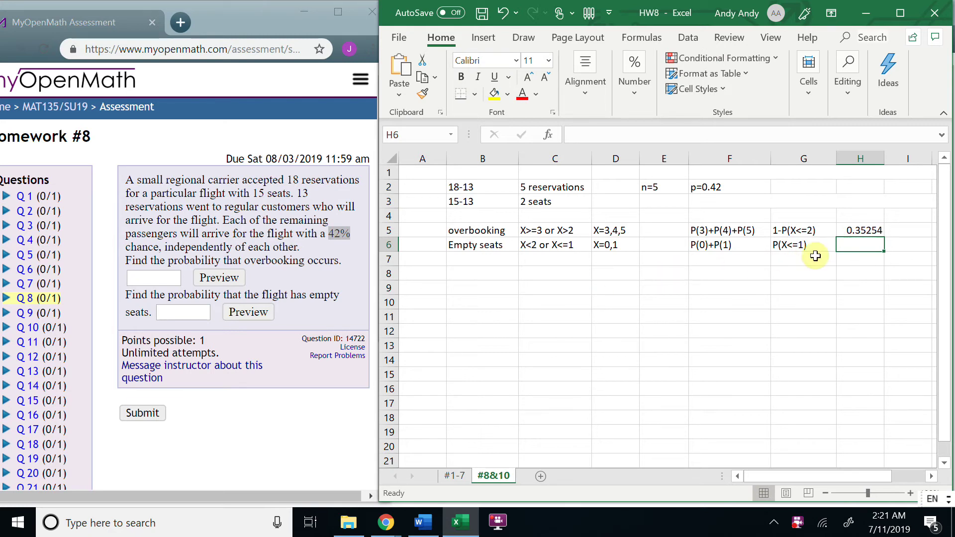
Step: Calculate the empty-seats probability in cell H6 with =BINOM.DIST(1,5,0.42,TRUE)
{"action": "double_click", "coordinate": [849, 244]}
{"action": "type", "text": "="}
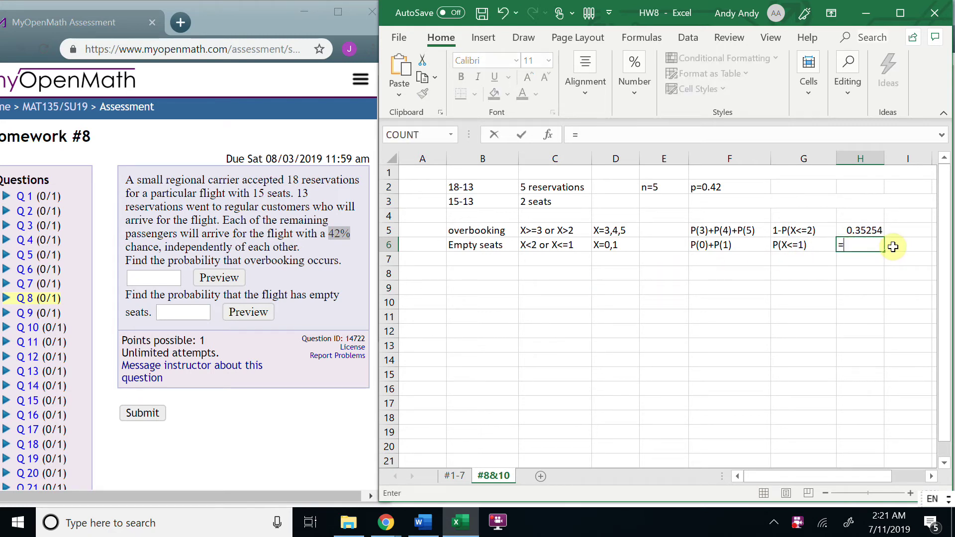
{"action": "type", "text": "BINO"}
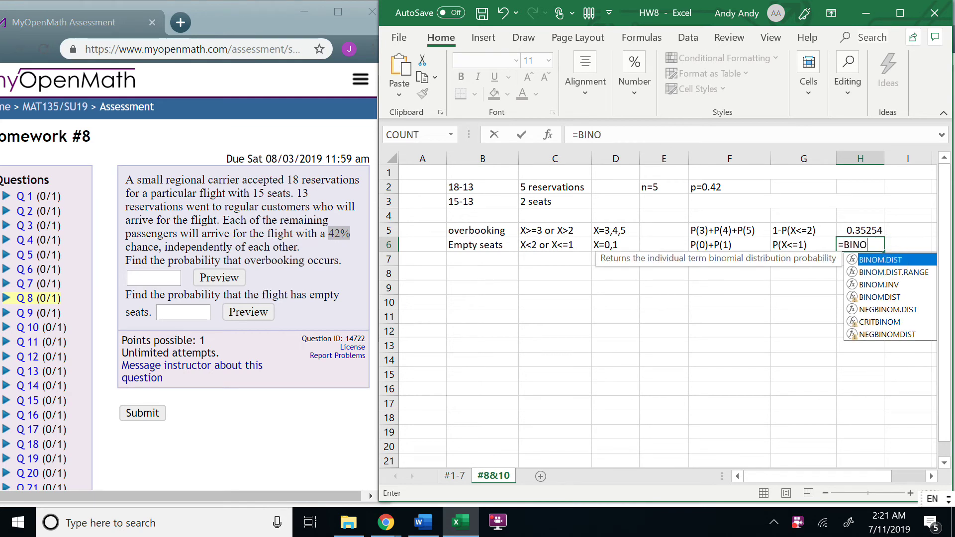
{"action": "key", "text": "Tab"}
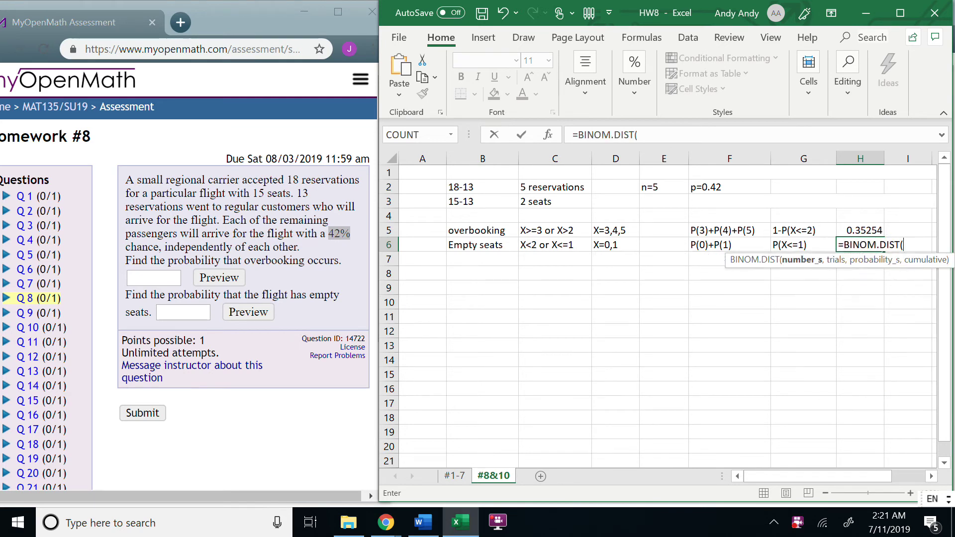
{"action": "type", "text": "1,"}
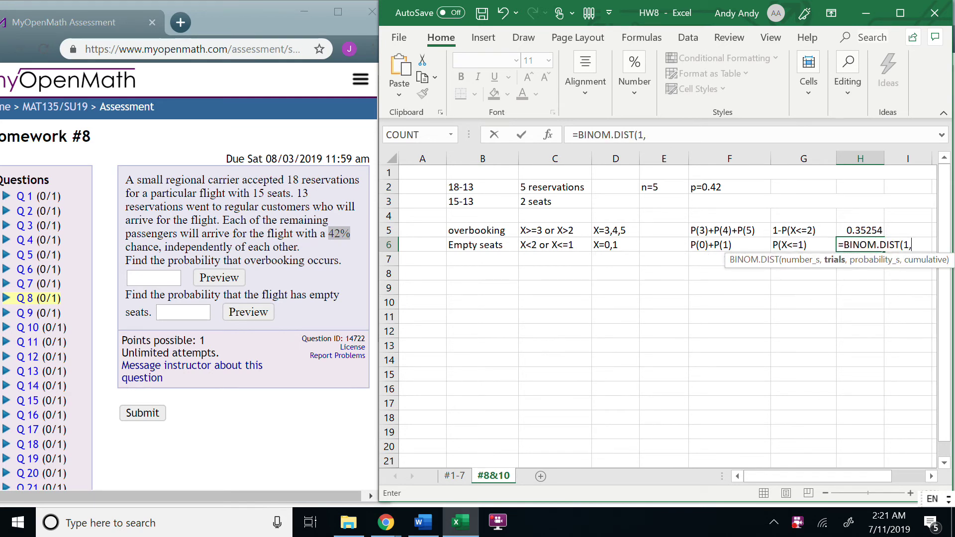
{"action": "type", "text": "5,0.42"}
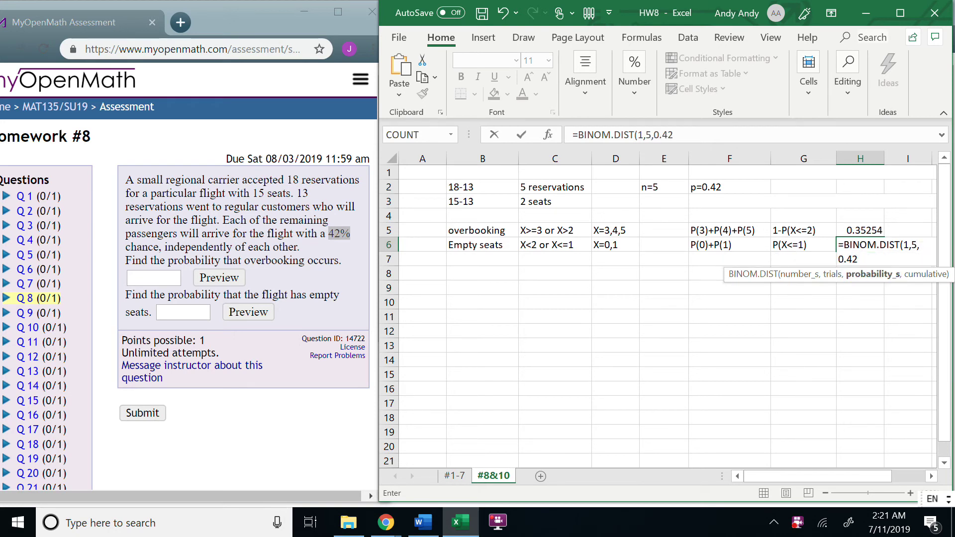
{"action": "type", "text": ","}
{"action": "key", "text": "Tab"}
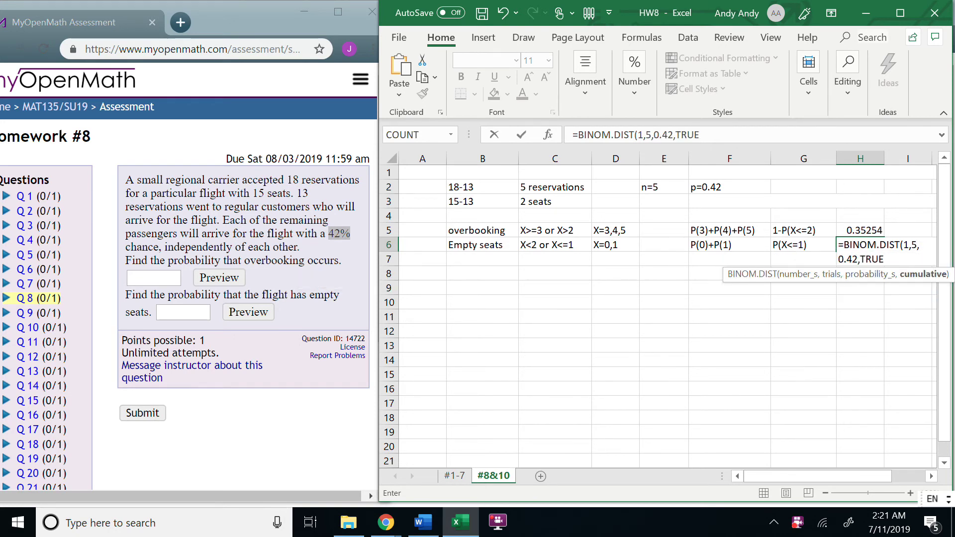
{"action": "type", "text": ")"}
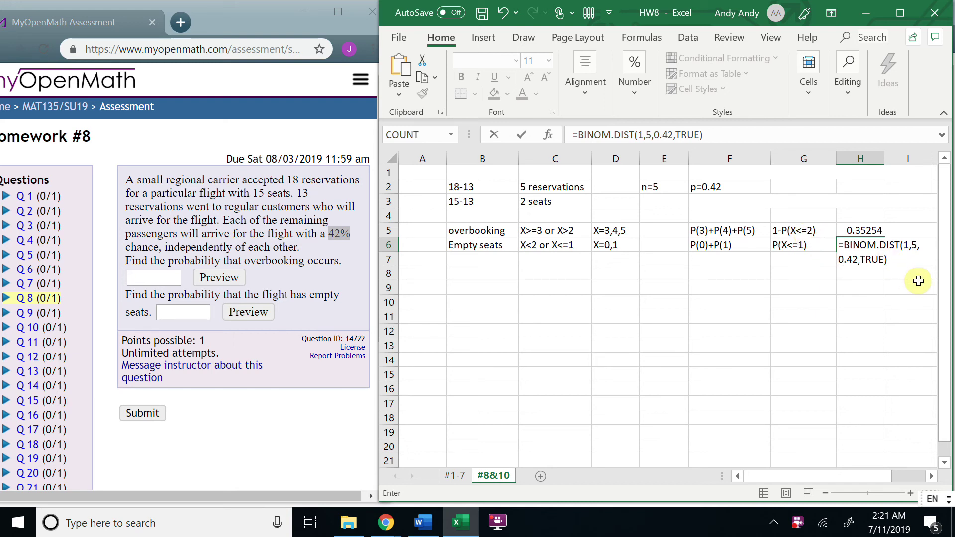
{"action": "key", "text": "Return"}
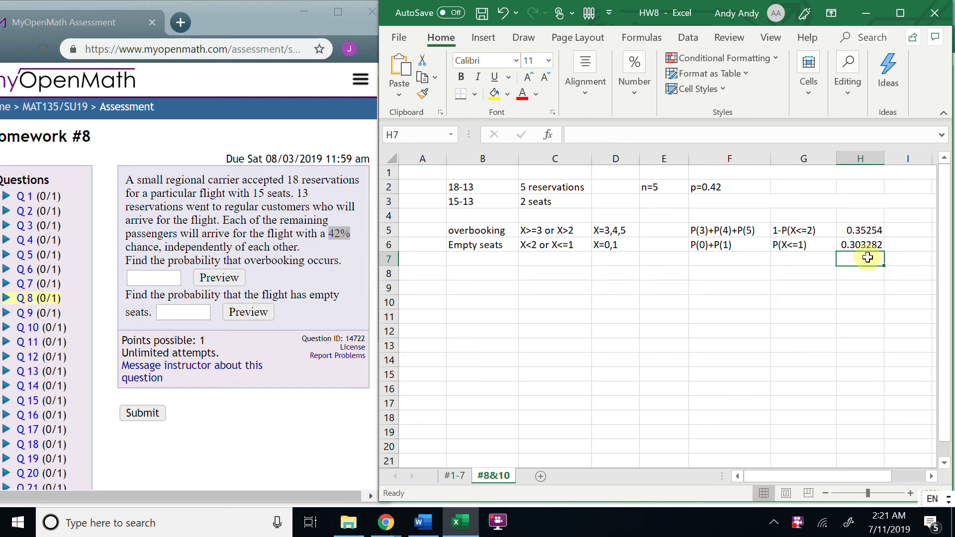
Step: Copy the overbooking probability from cell H5 and paste it into the overbooking answer box on the MyOpenMath page
{"action": "left_click", "coordinate": [873, 229]}
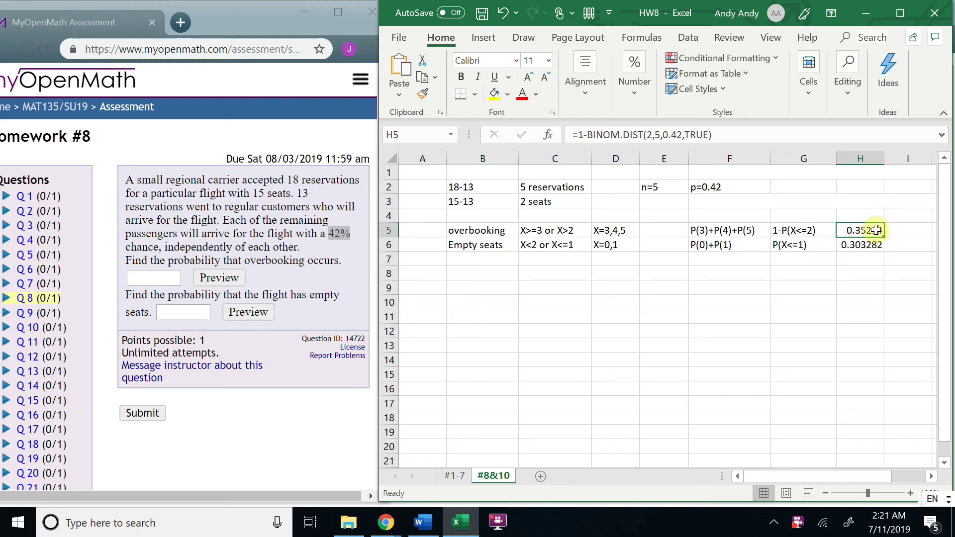
{"action": "left_click", "coordinate": [424, 78]}
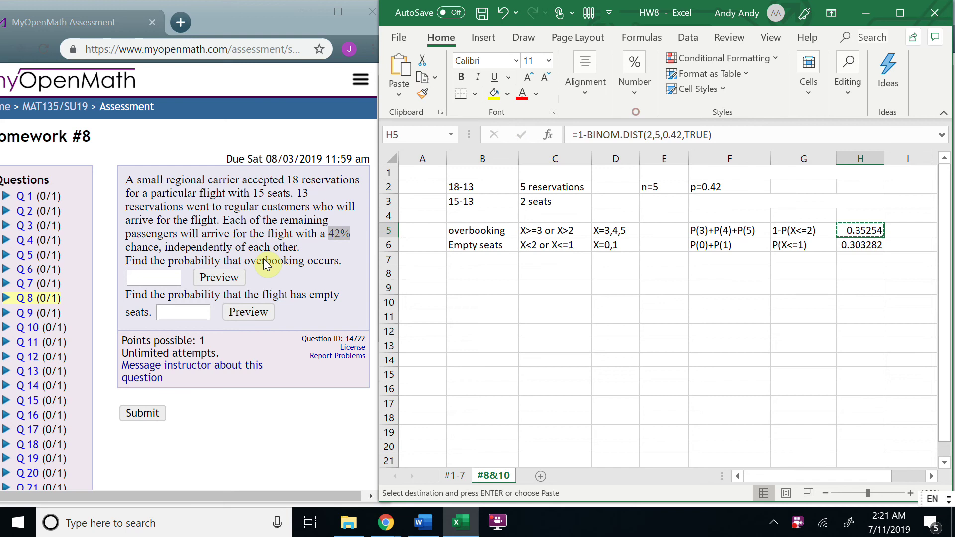
{"action": "right_click", "coordinate": [159, 279]}
{"action": "left_click", "coordinate": [201, 178]}
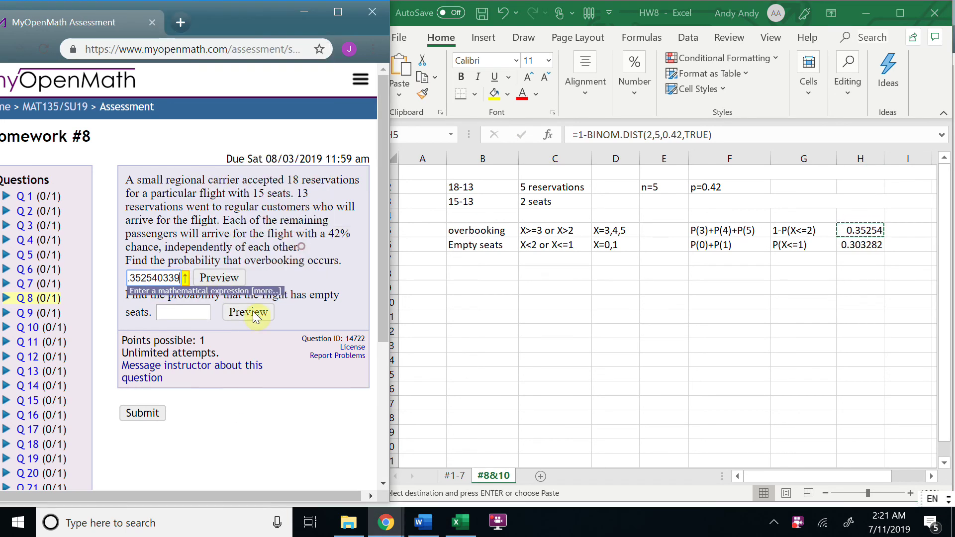
Step: Copy the empty-seats probability from cell H6 into the MyOpenMath empty-seats answer box and submit question 8
{"action": "left_click", "coordinate": [858, 245]}
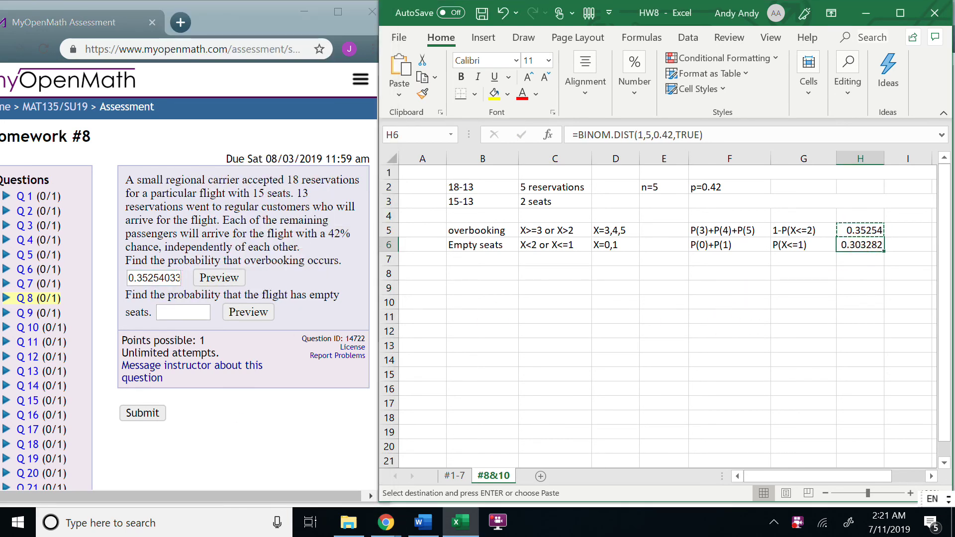
{"action": "right_click", "coordinate": [858, 244]}
{"action": "left_click", "coordinate": [736, 158]}
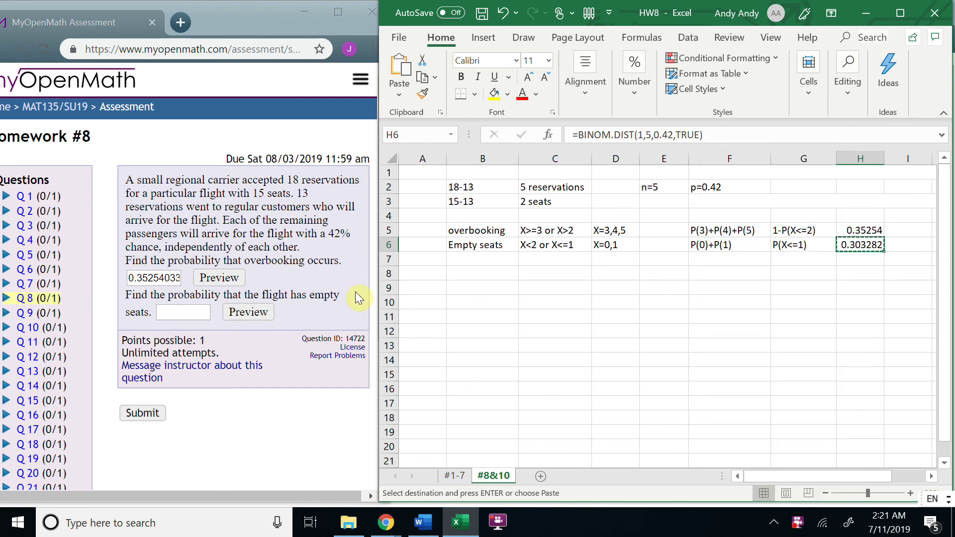
{"action": "left_click", "coordinate": [194, 314]}
{"action": "right_click", "coordinate": [195, 317]}
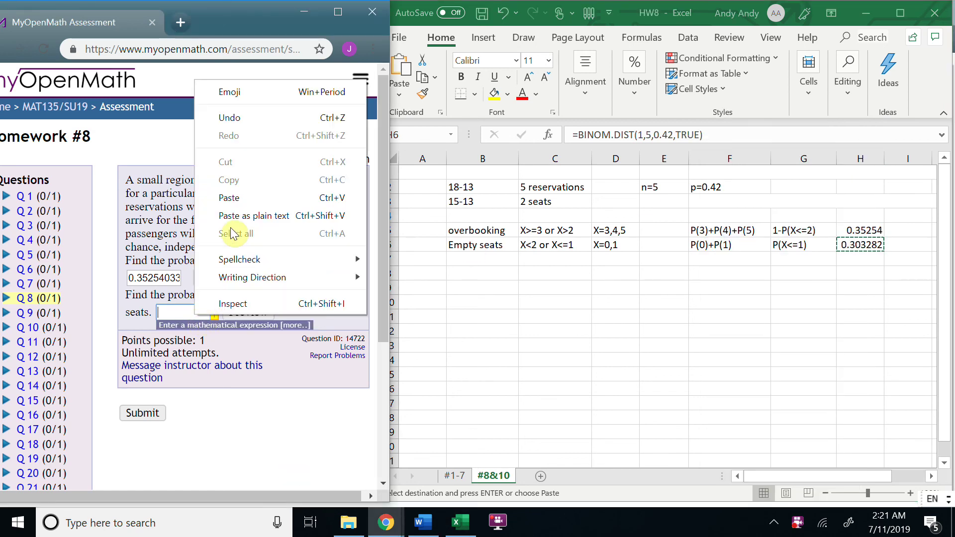
{"action": "left_click", "coordinate": [243, 200]}
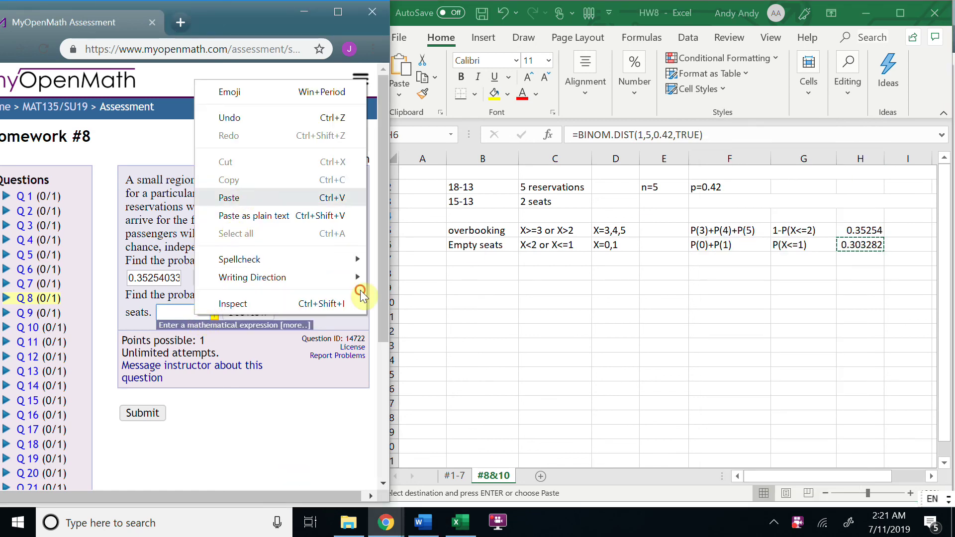
{"action": "left_click", "coordinate": [133, 410]}
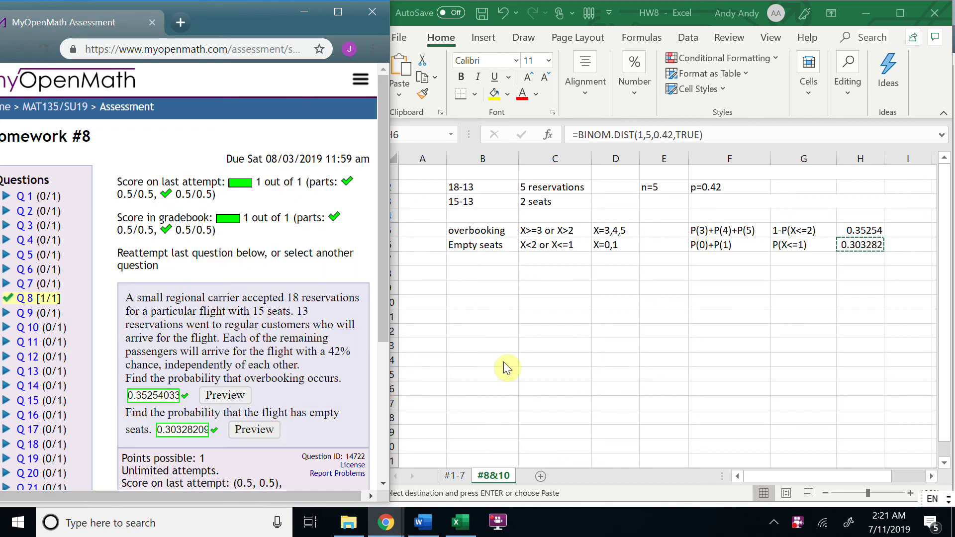